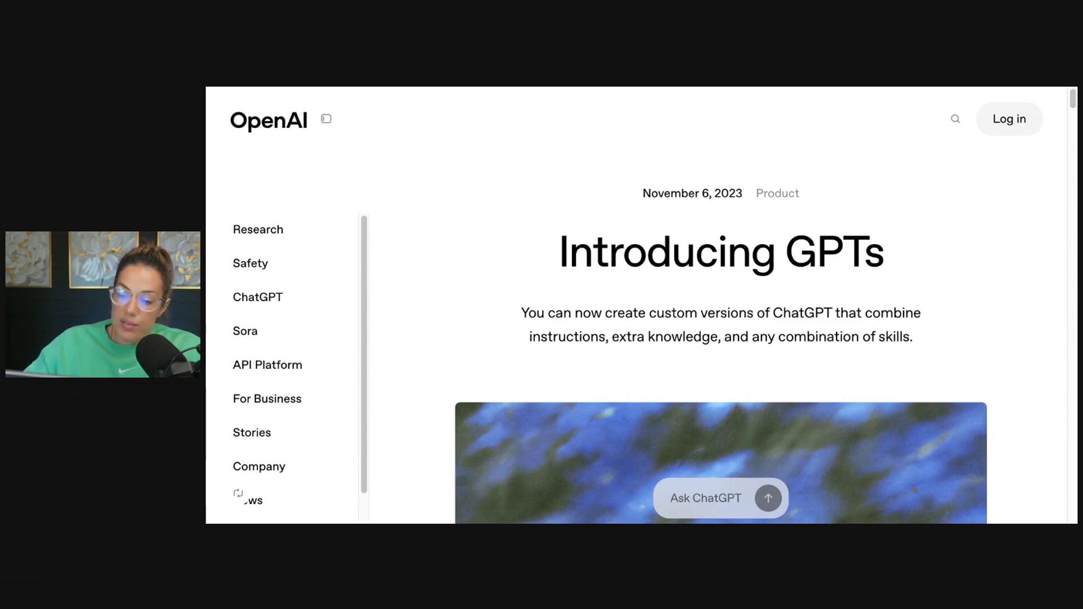
{"action": "scroll", "coordinate": [720, 339], "scroll_direction": "down", "scroll_amount": 1}
{"action": "scroll", "coordinate": [720, 338], "scroll_direction": "down", "scroll_amount": 1}
{"action": "scroll", "coordinate": [753, 201], "scroll_direction": "down", "scroll_amount": 2}
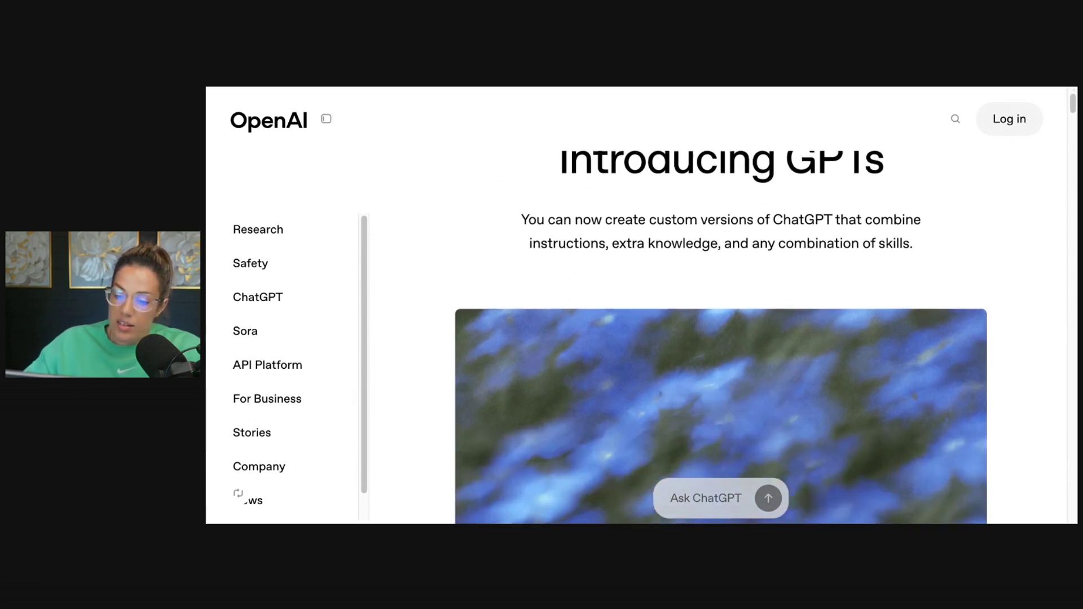
{"action": "scroll", "coordinate": [753, 201], "scroll_direction": "up", "scroll_amount": 2}
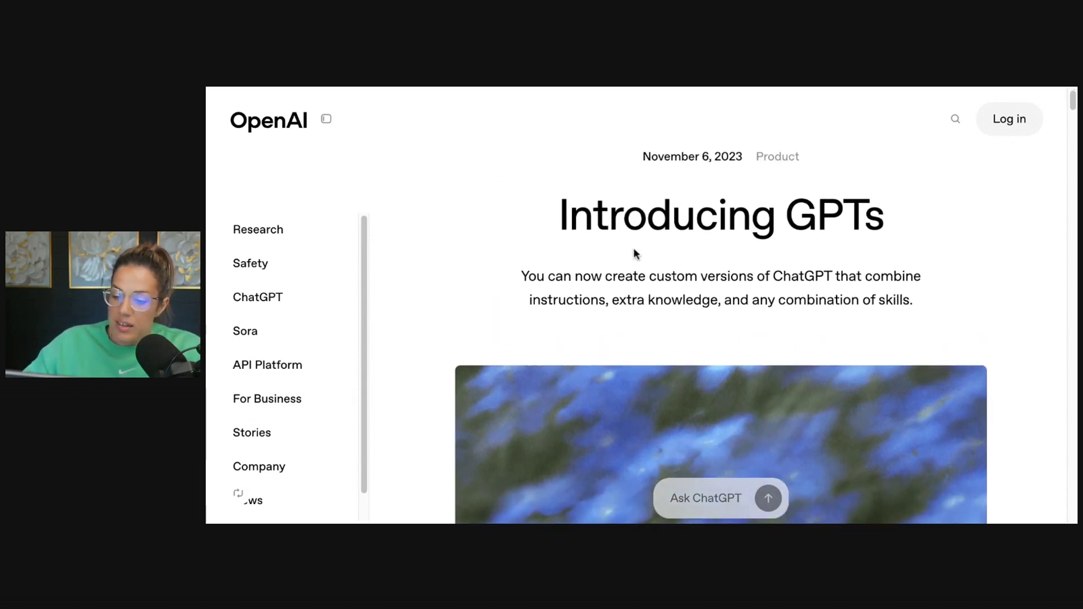
- Send the pasted YouTube transcript to the Transcript to Articles GPT for five LinkedIn topic ideas
{"action": "mouse_move", "coordinate": [649, 277]}
{"action": "left_mouse_down"}
{"action": "mouse_move", "coordinate": [635, 308]}
{"action": "mouse_move", "coordinate": [725, 301]}
{"action": "left_mouse_up"}
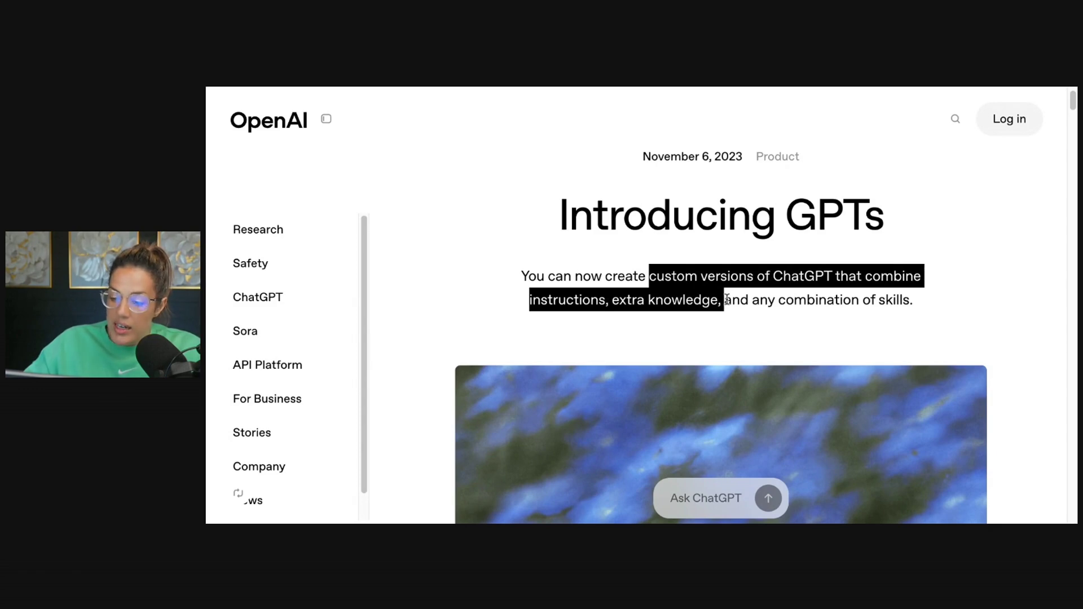
{"action": "scroll", "coordinate": [725, 300], "scroll_direction": "down", "scroll_amount": 2}
{"action": "scroll", "coordinate": [726, 300], "scroll_direction": "down", "scroll_amount": 2}
{"action": "scroll", "coordinate": [725, 300], "scroll_direction": "down", "scroll_amount": 2}
{"action": "scroll", "coordinate": [616, 298], "scroll_direction": "down", "scroll_amount": 2}
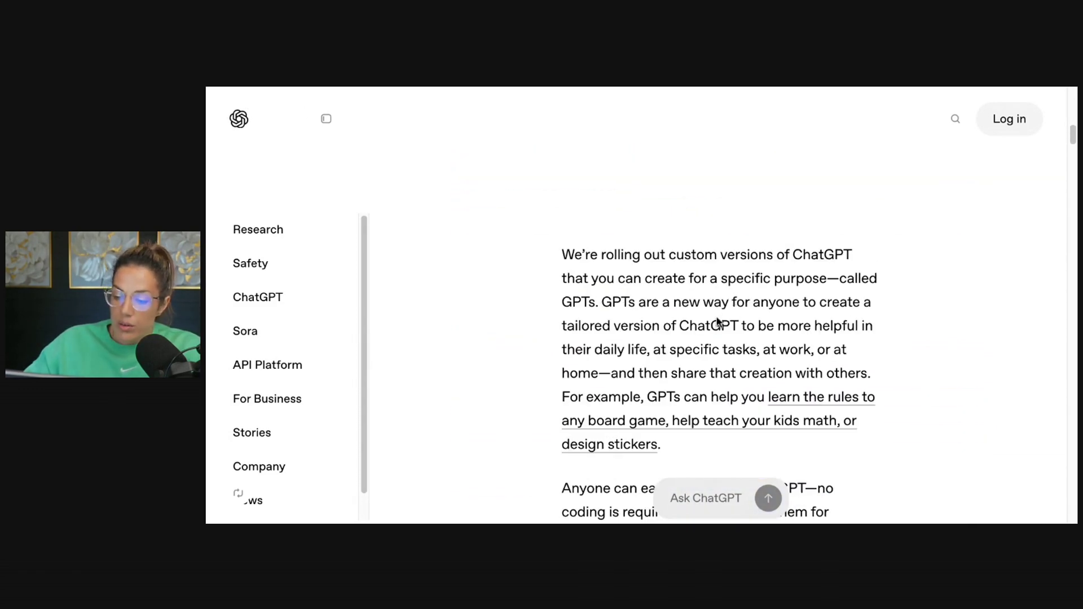
{"action": "scroll", "coordinate": [717, 322], "scroll_direction": "down", "scroll_amount": 1}
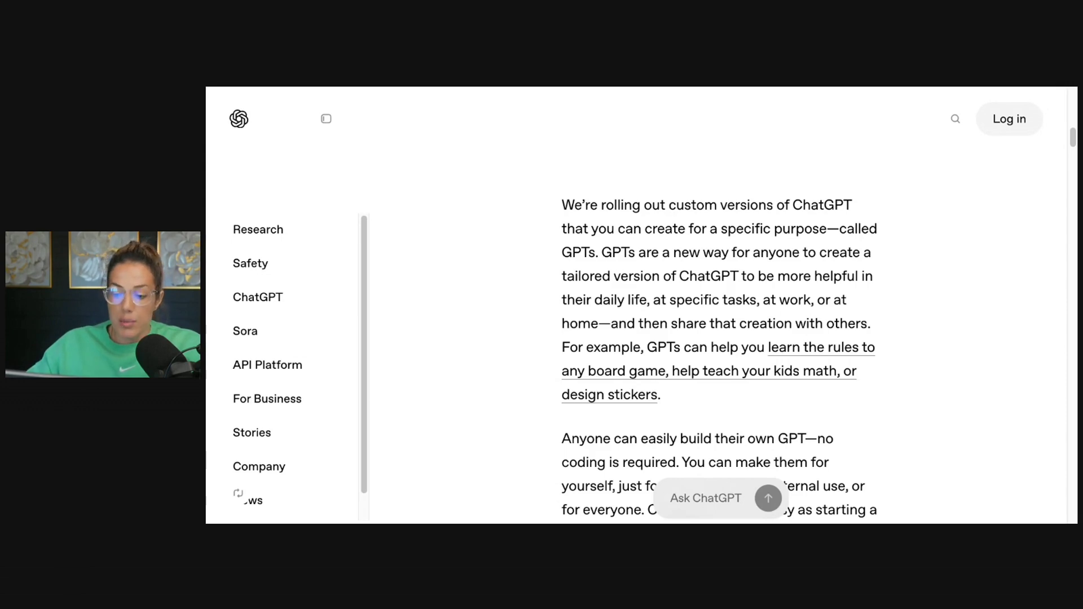
{"action": "scroll", "coordinate": [719, 338], "scroll_direction": "down", "scroll_amount": 1}
{"action": "scroll", "coordinate": [719, 338], "scroll_direction": "down", "scroll_amount": 2}
{"action": "scroll", "coordinate": [719, 339], "scroll_direction": "down", "scroll_amount": 3}
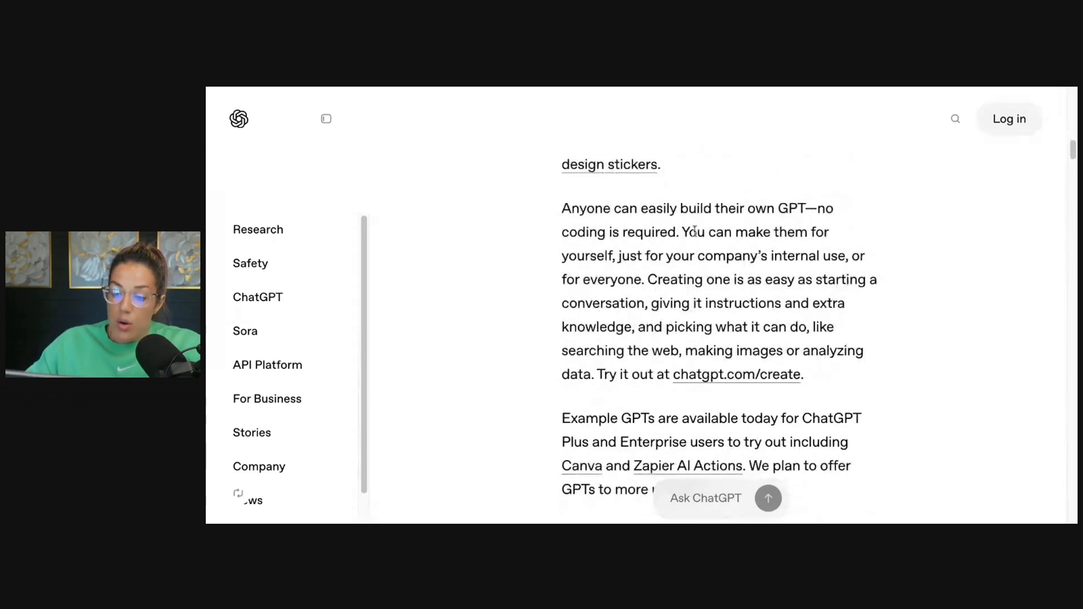
{"action": "left_click_drag", "start_coordinate": [681, 232], "coordinate": [817, 206]}
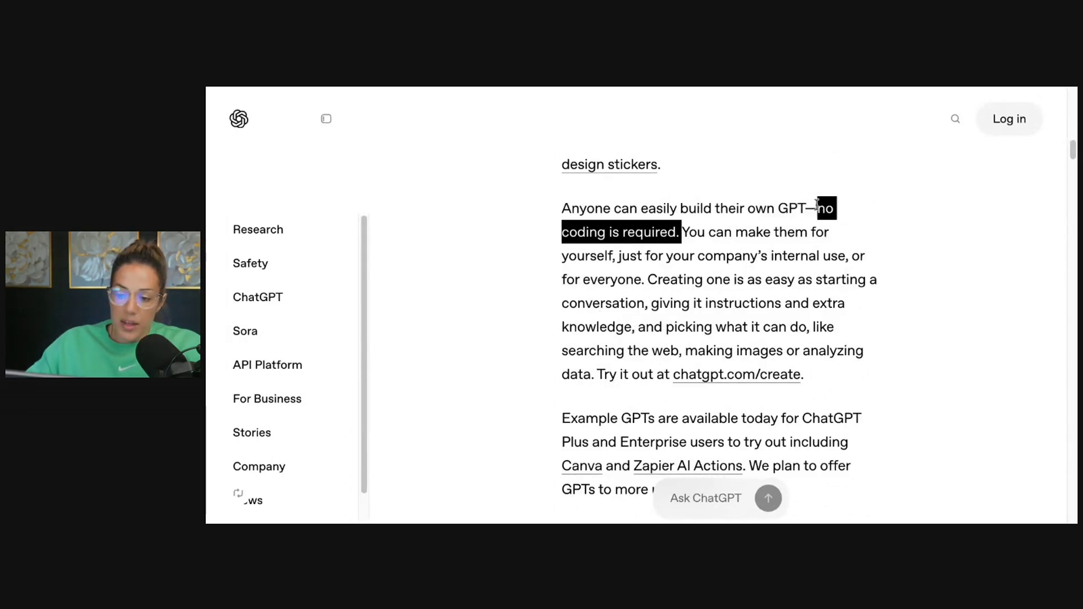
{"action": "scroll", "coordinate": [803, 253], "scroll_direction": "down", "scroll_amount": 1}
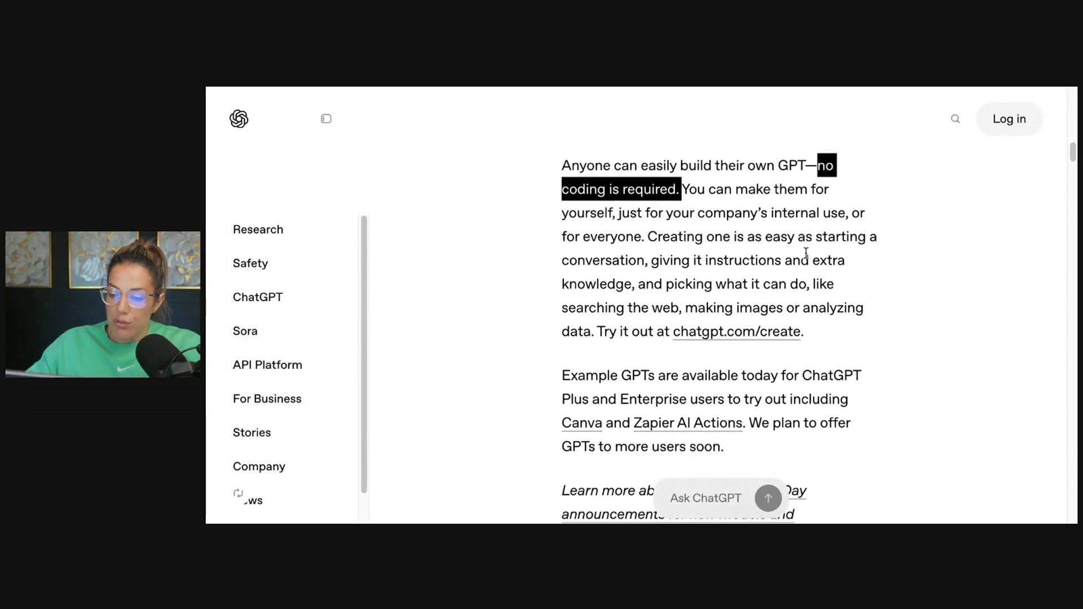
{"action": "scroll", "coordinate": [805, 254], "scroll_direction": "down", "scroll_amount": 1}
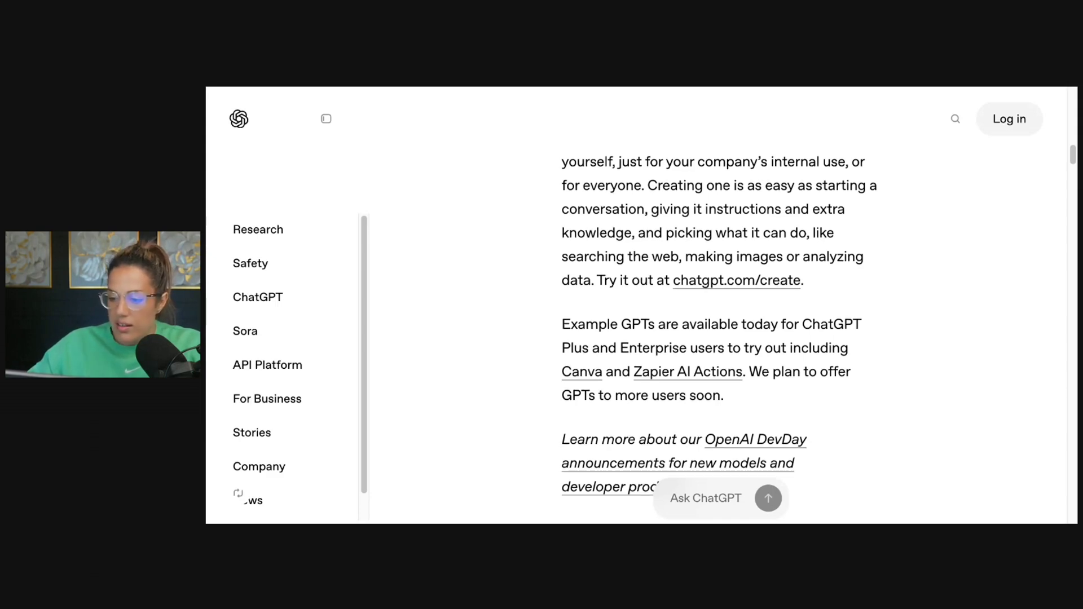
{"action": "scroll", "coordinate": [722, 339], "scroll_direction": "up", "scroll_amount": 5}
{"action": "scroll", "coordinate": [721, 338], "scroll_direction": "up", "scroll_amount": 5}
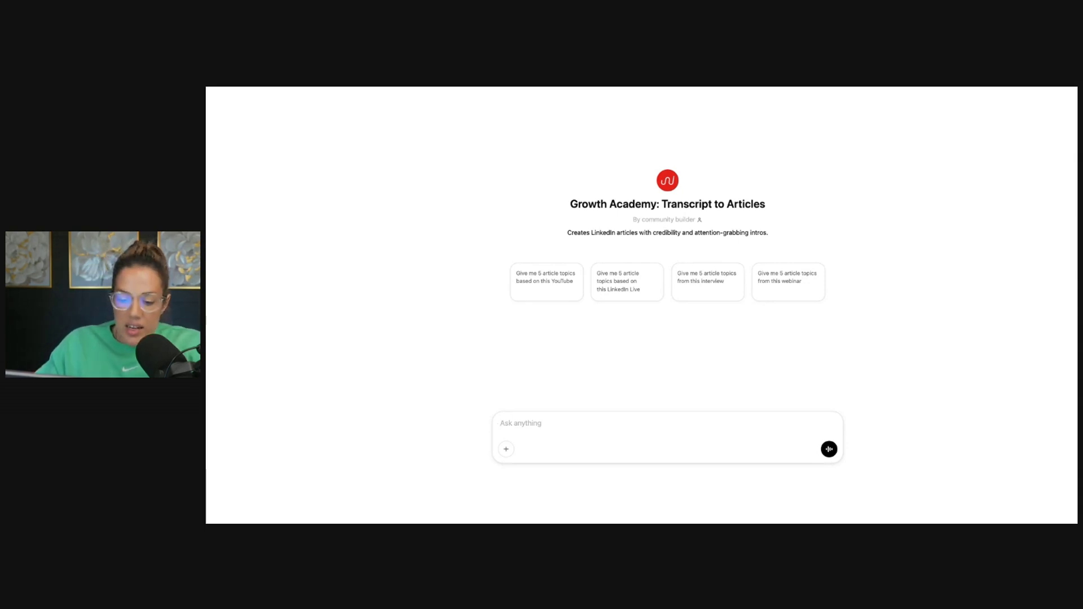
{"action": "key", "text": "ctrl+v"}
{"action": "scroll", "coordinate": [606, 333], "scroll_direction": "down", "scroll_amount": 3}
{"action": "scroll", "coordinate": [606, 333], "scroll_direction": "down", "scroll_amount": 3}
{"action": "scroll", "coordinate": [604, 327], "scroll_direction": "down", "scroll_amount": 5}
{"action": "scroll", "coordinate": [627, 288], "scroll_direction": "down", "scroll_amount": 5}
{"action": "scroll", "coordinate": [649, 243], "scroll_direction": "down", "scroll_amount": 5}
{"action": "scroll", "coordinate": [649, 244], "scroll_direction": "down", "scroll_amount": 2}
{"action": "left_click", "coordinate": [828, 346]}
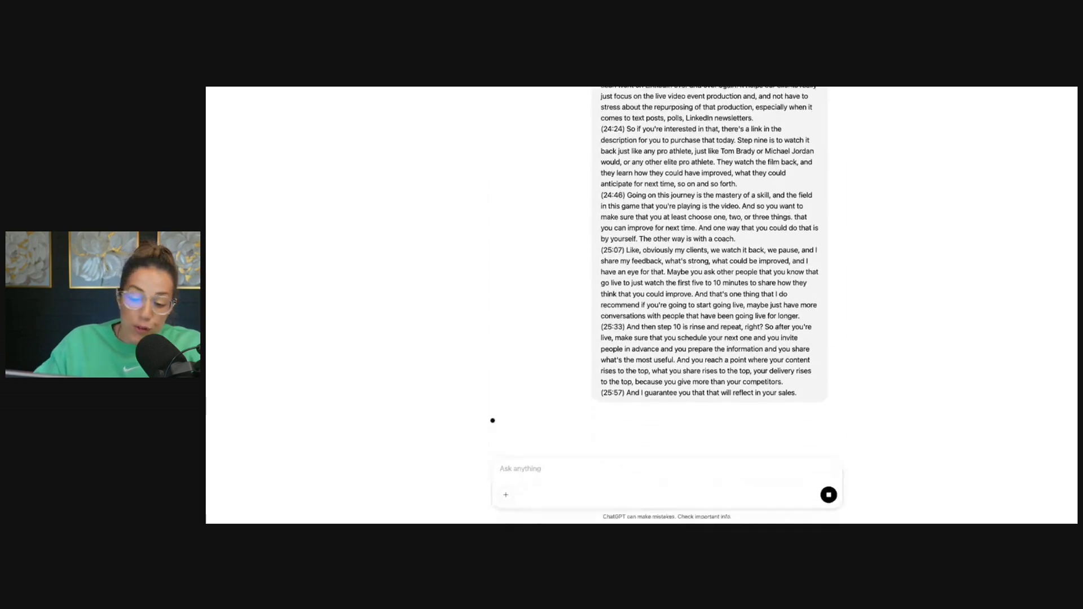
{"action": "scroll", "coordinate": [709, 272], "scroll_direction": "up", "scroll_amount": 10}
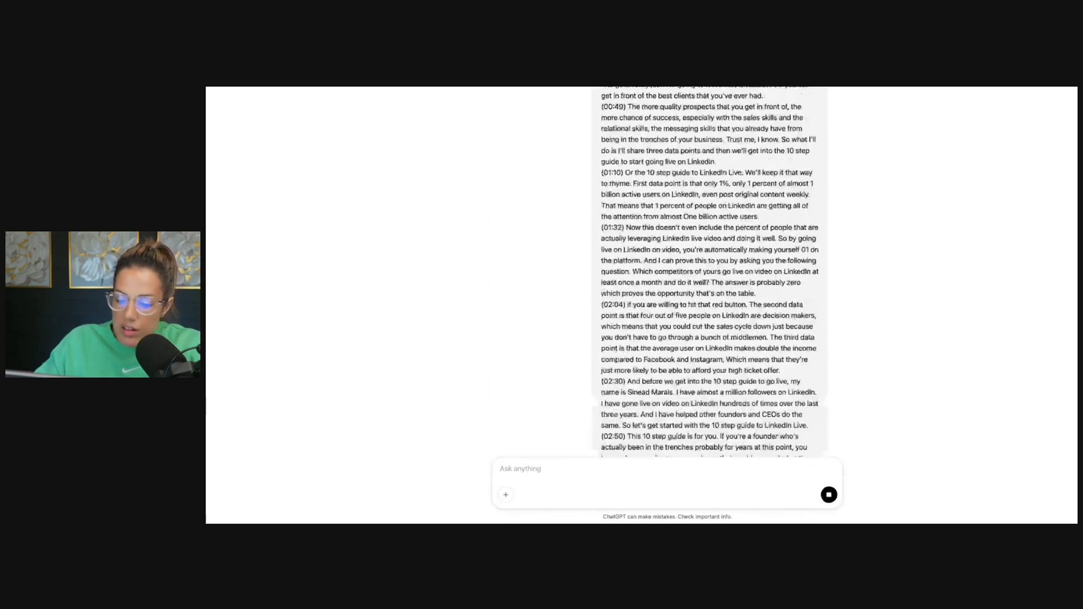
{"action": "scroll", "coordinate": [710, 271], "scroll_direction": "up", "scroll_amount": 10}
{"action": "scroll", "coordinate": [709, 270], "scroll_direction": "up", "scroll_amount": 10}
{"action": "scroll", "coordinate": [708, 271], "scroll_direction": "down", "scroll_amount": 10}
{"action": "scroll", "coordinate": [708, 270], "scroll_direction": "down", "scroll_amount": 10}
{"action": "scroll", "coordinate": [709, 271], "scroll_direction": "down", "scroll_amount": 10}
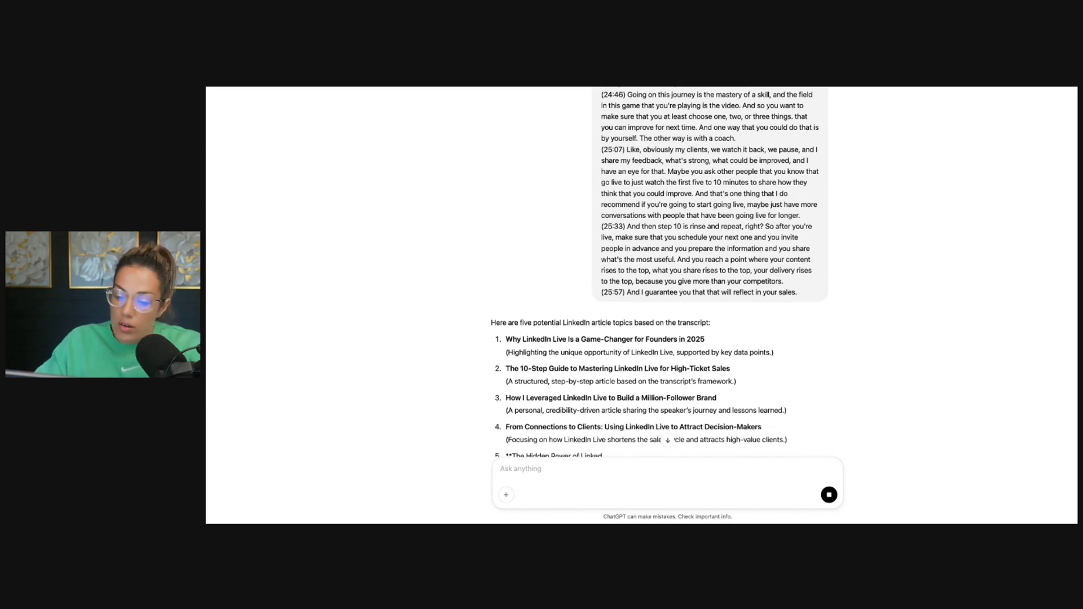
{"action": "type", "text": "2"}
- Reply '2' so the GPT writes the full LinkedIn Live 10-step article
{"action": "key", "text": "Return"}
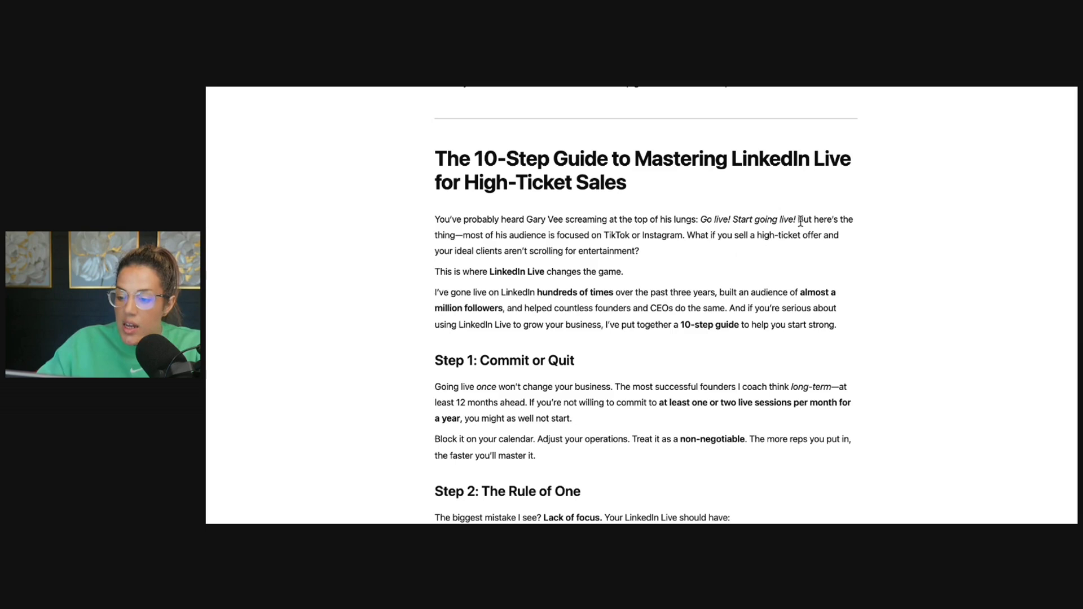
{"action": "left_click_drag", "start_coordinate": [797, 219], "coordinate": [426, 222]}
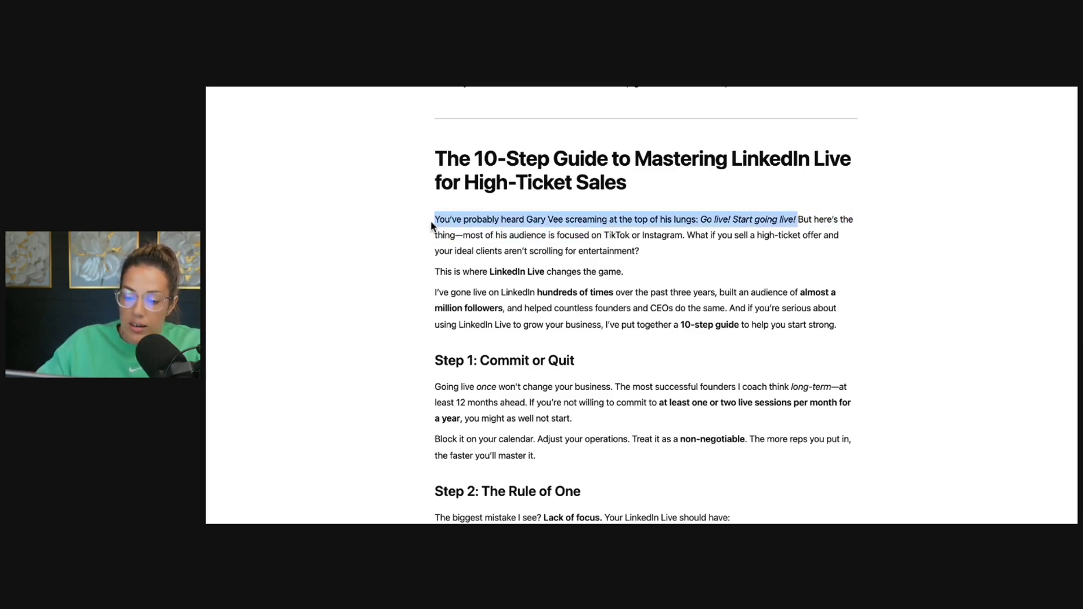
{"action": "scroll", "coordinate": [475, 322], "scroll_direction": "down", "scroll_amount": 2}
{"action": "scroll", "coordinate": [474, 323], "scroll_direction": "down", "scroll_amount": 1}
{"action": "scroll", "coordinate": [475, 322], "scroll_direction": "down", "scroll_amount": 2}
{"action": "scroll", "coordinate": [475, 321], "scroll_direction": "down", "scroll_amount": 1}
{"action": "scroll", "coordinate": [474, 323], "scroll_direction": "down", "scroll_amount": 4}
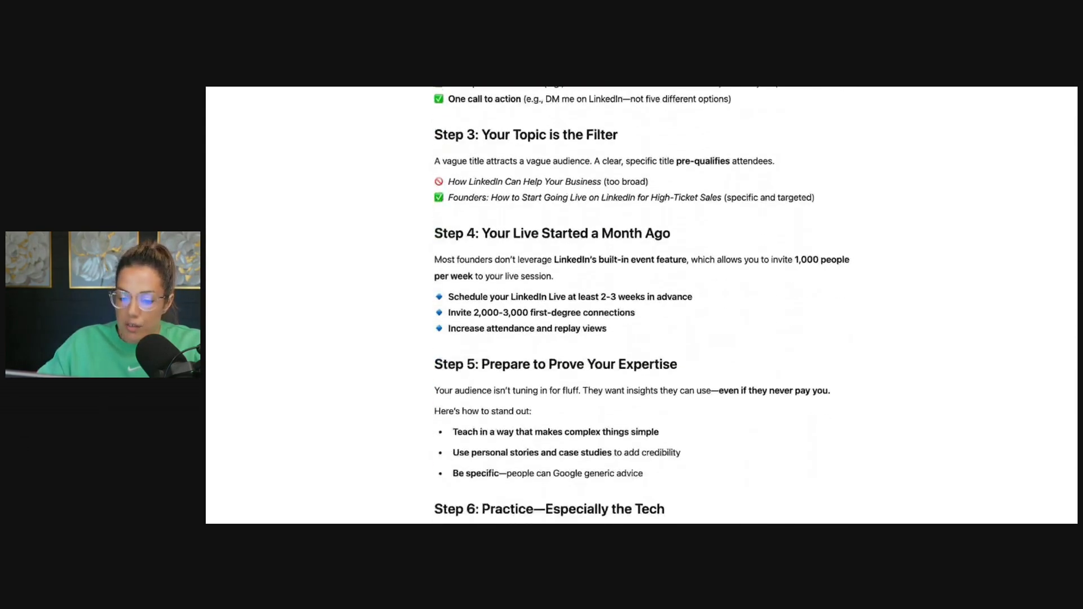
{"action": "scroll", "coordinate": [587, 277], "scroll_direction": "up", "scroll_amount": 1}
{"action": "scroll", "coordinate": [587, 277], "scroll_direction": "up", "scroll_amount": 1}
{"action": "scroll", "coordinate": [588, 277], "scroll_direction": "up", "scroll_amount": 1}
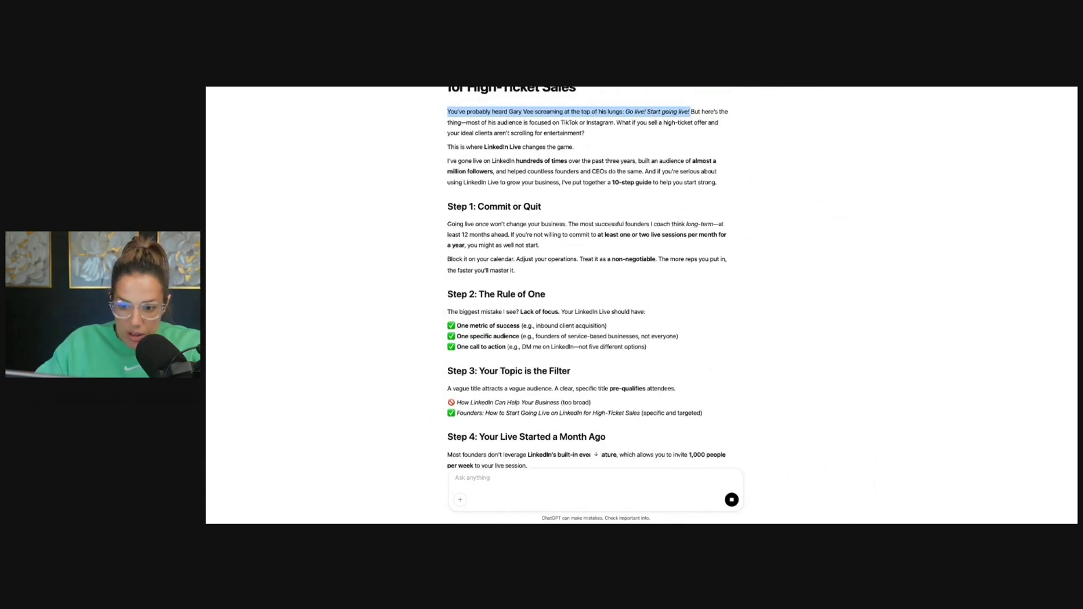
{"action": "scroll", "coordinate": [587, 280], "scroll_direction": "up", "scroll_amount": 2}
{"action": "scroll", "coordinate": [587, 279], "scroll_direction": "up", "scroll_amount": 1}
{"action": "scroll", "coordinate": [587, 279], "scroll_direction": "down", "scroll_amount": 5}
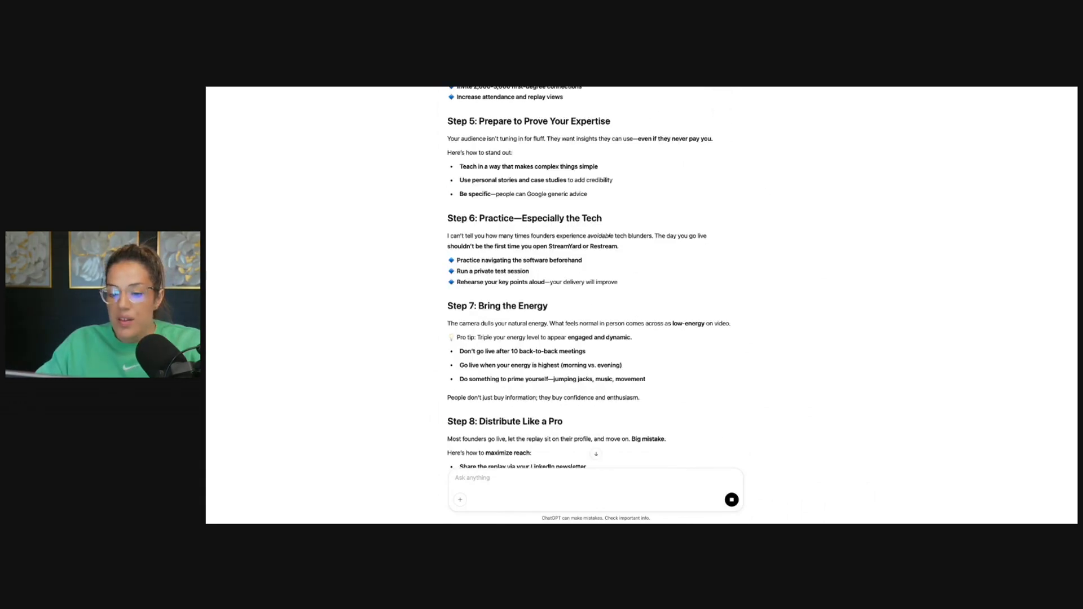
{"action": "scroll", "coordinate": [587, 279], "scroll_direction": "down", "scroll_amount": 1}
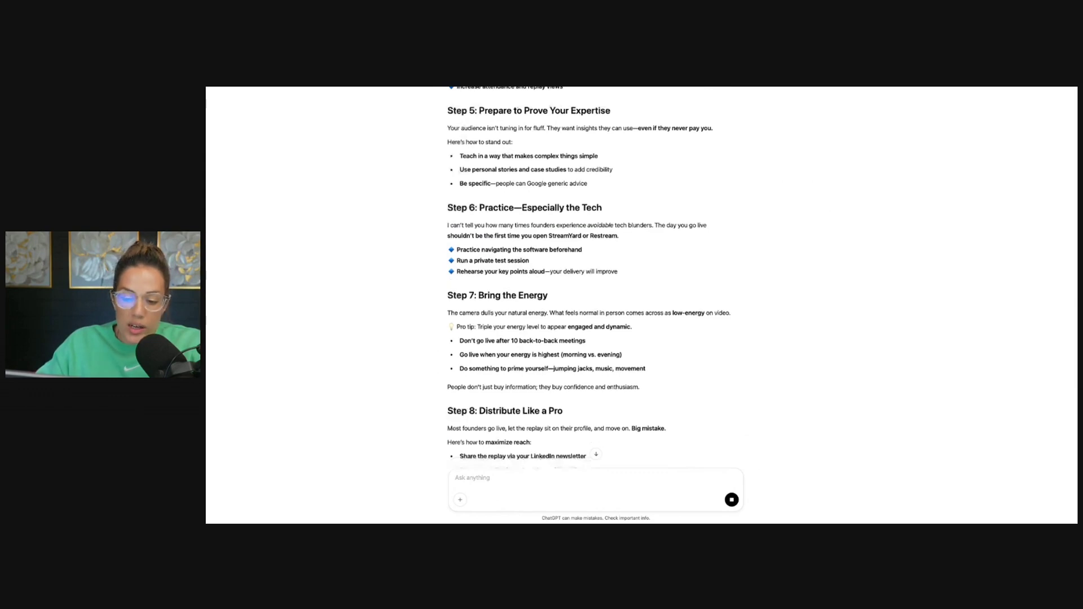
{"action": "scroll", "coordinate": [587, 279], "scroll_direction": "down", "scroll_amount": 2}
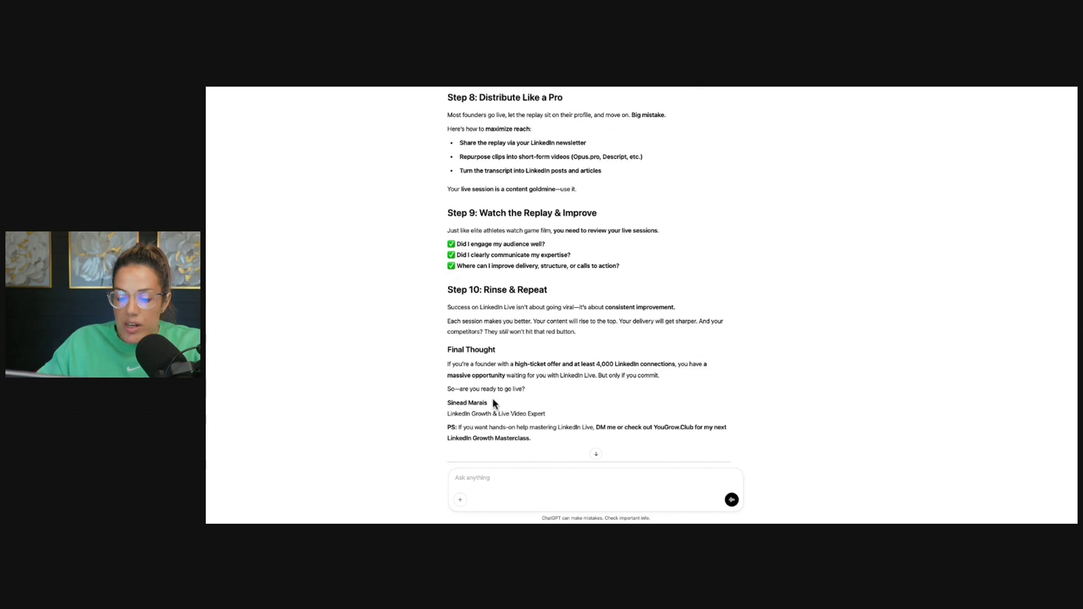
{"action": "left_click_drag", "start_coordinate": [496, 405], "coordinate": [449, 392]}
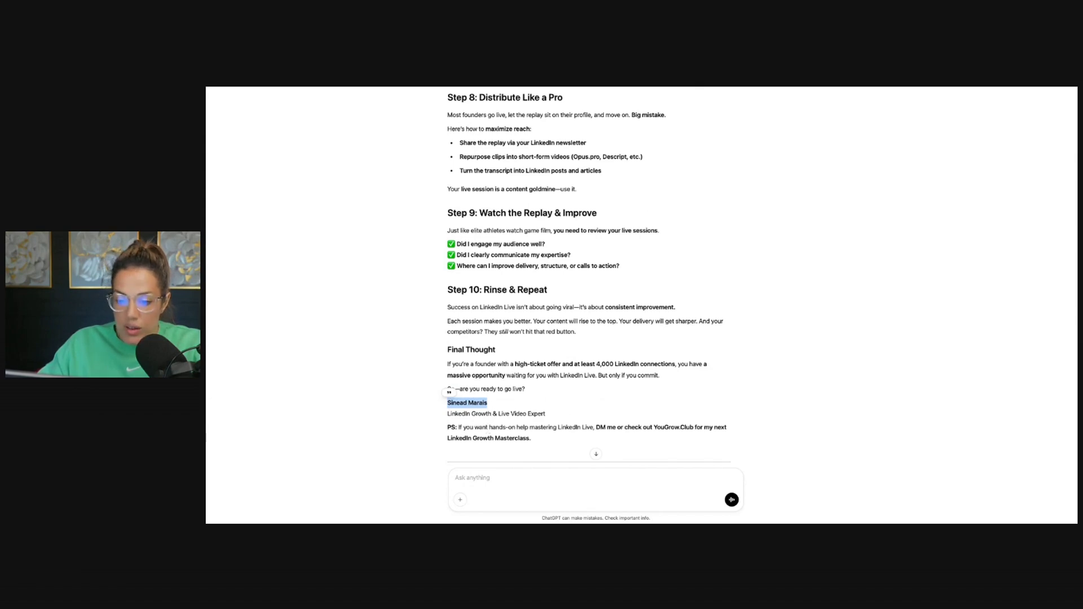
{"action": "left_click", "coordinate": [448, 392]}
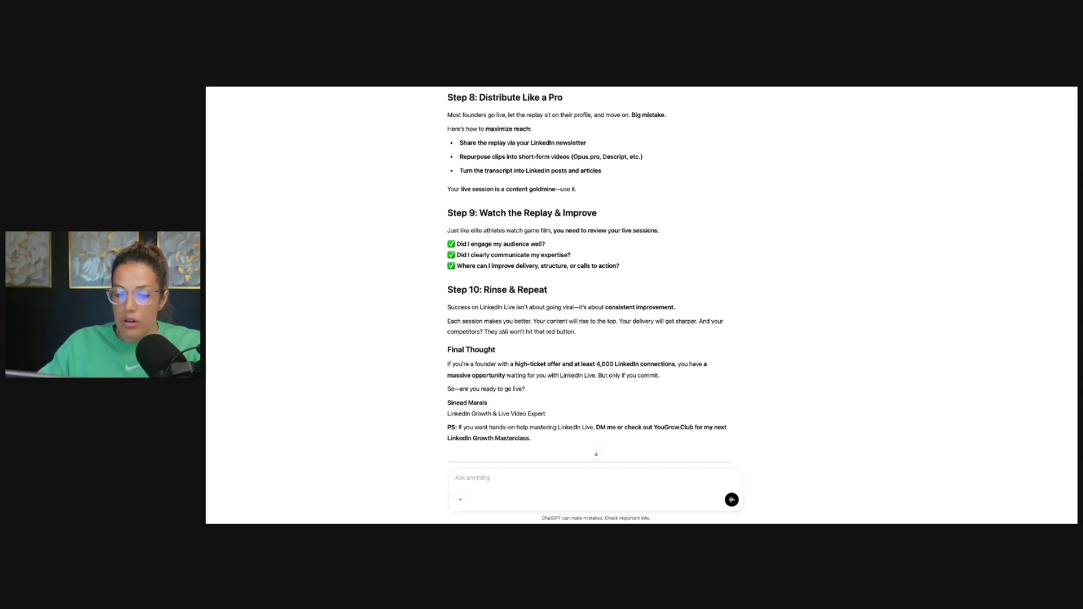
{"action": "scroll", "coordinate": [498, 382], "scroll_direction": "up", "scroll_amount": 10}
{"action": "scroll", "coordinate": [498, 382], "scroll_direction": "up", "scroll_amount": 5}
{"action": "scroll", "coordinate": [498, 383], "scroll_direction": "up", "scroll_amount": 5}
{"action": "scroll", "coordinate": [499, 386], "scroll_direction": "up", "scroll_amount": 1}
{"action": "scroll", "coordinate": [497, 386], "scroll_direction": "up", "scroll_amount": 10}
{"action": "scroll", "coordinate": [498, 385], "scroll_direction": "down", "scroll_amount": 11}
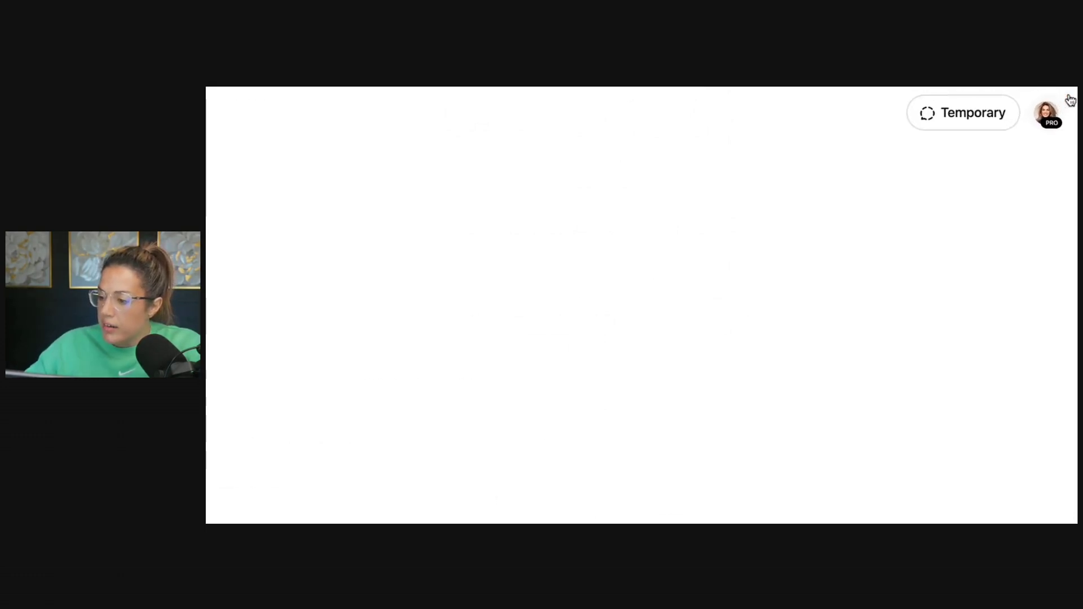
- Go to My GPTs from the account menu and start a new custom GPT
{"action": "left_click", "coordinate": [1046, 114]}
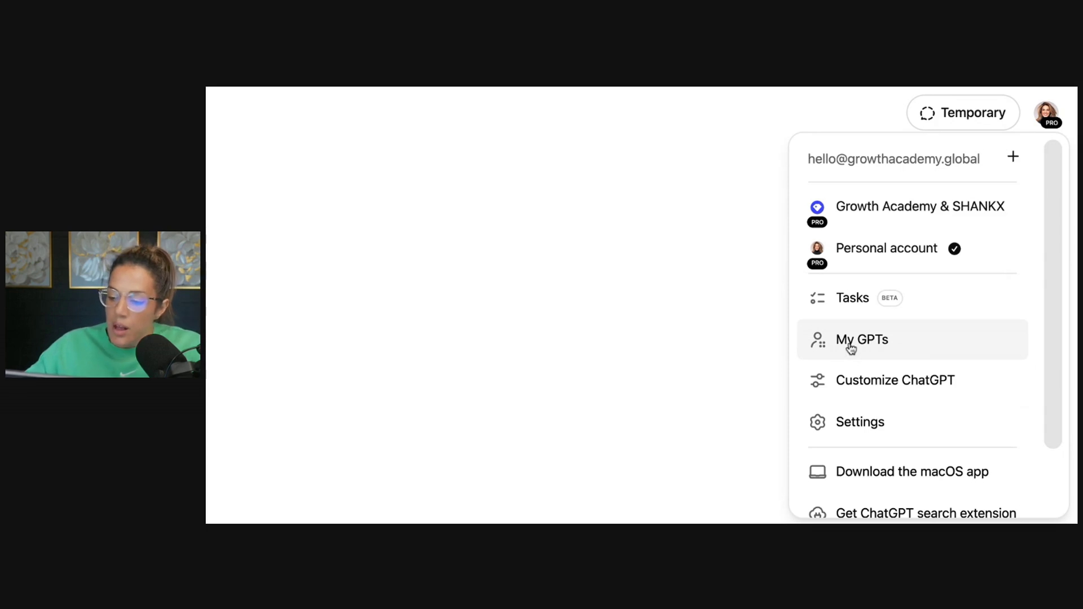
{"action": "left_click", "coordinate": [738, 341]}
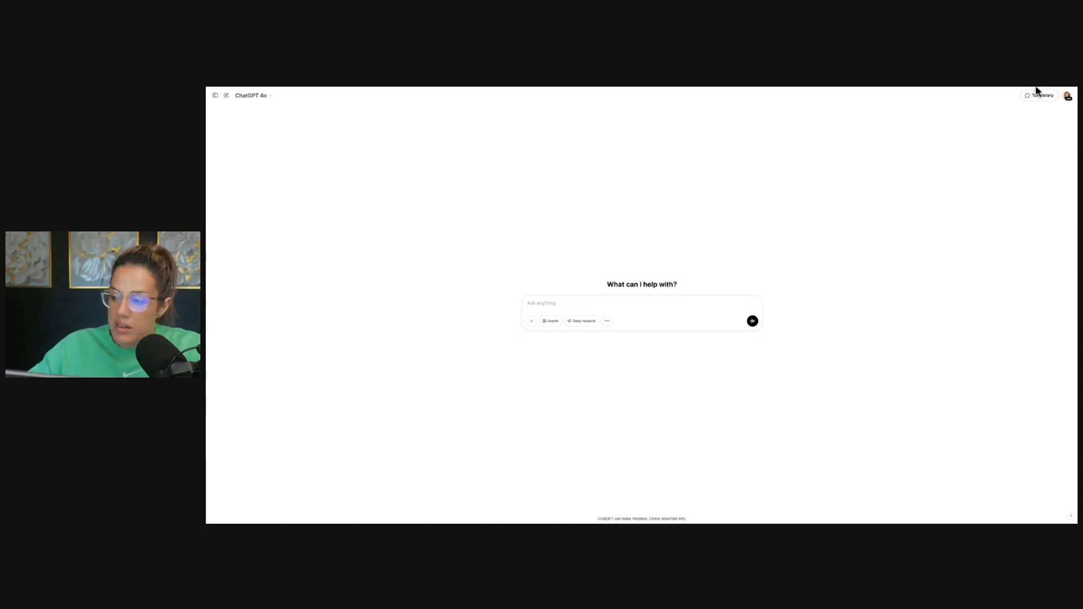
{"action": "left_click", "coordinate": [1068, 95]}
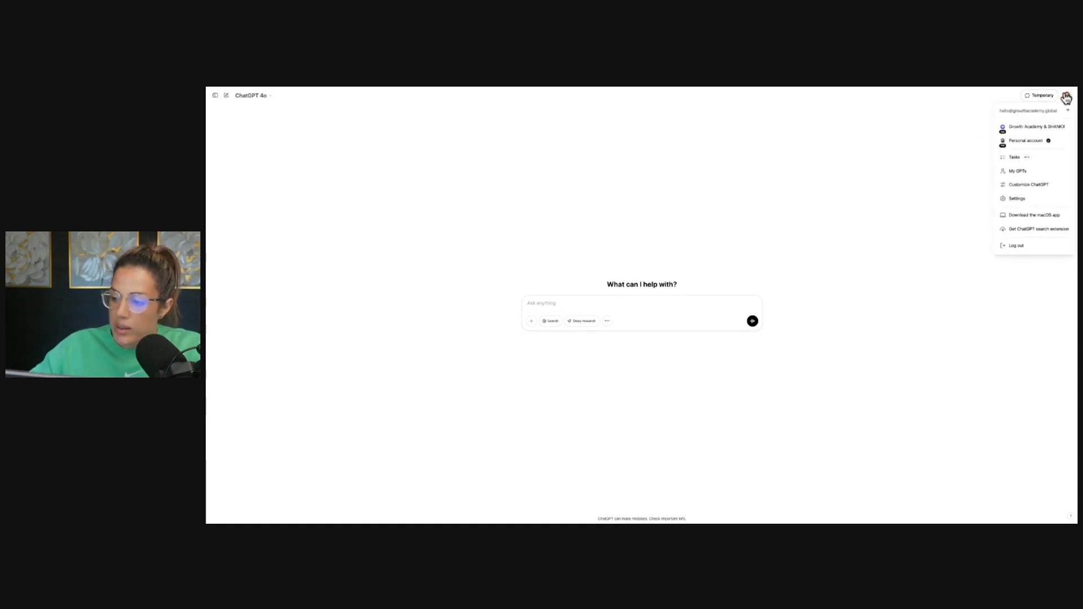
{"action": "left_click", "coordinate": [1009, 174]}
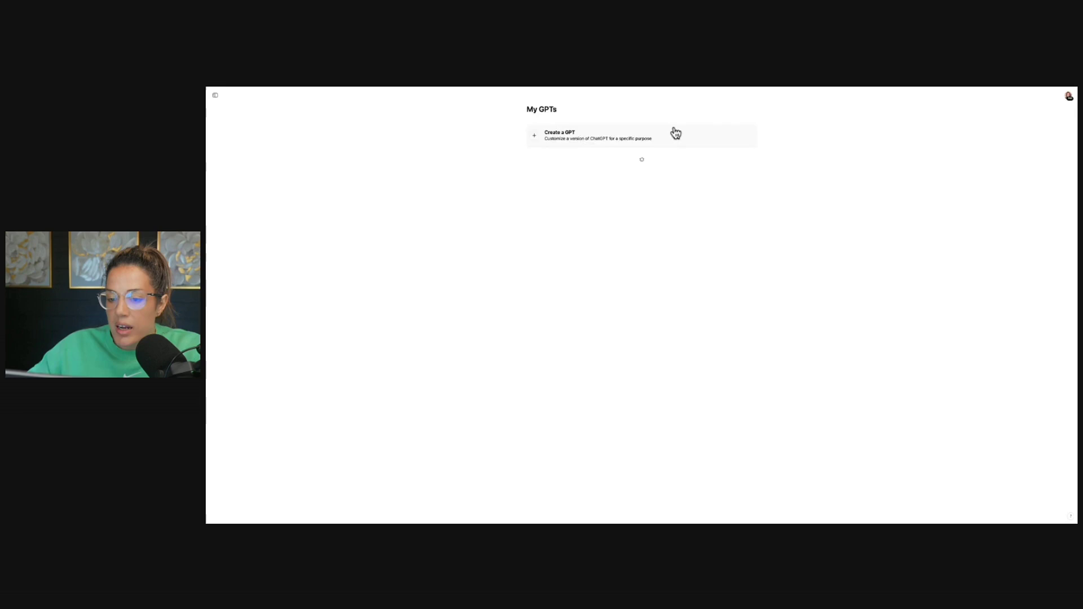
{"action": "left_click", "coordinate": [674, 136]}
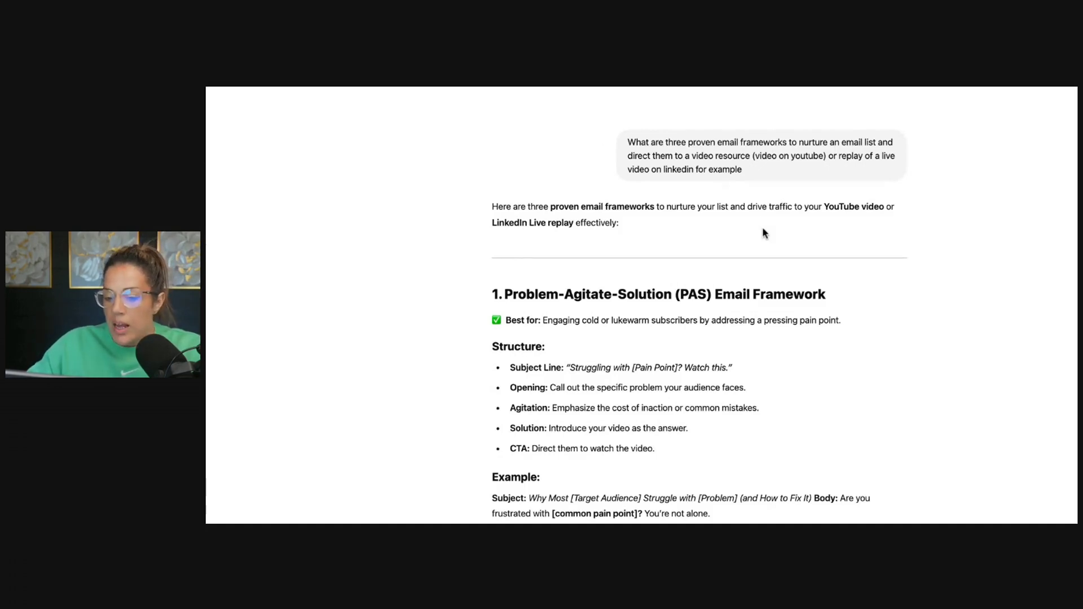
{"action": "scroll", "coordinate": [761, 232], "scroll_direction": "down", "scroll_amount": 3}
{"action": "scroll", "coordinate": [613, 263], "scroll_direction": "down", "scroll_amount": 2}
{"action": "scroll", "coordinate": [613, 263], "scroll_direction": "down", "scroll_amount": 1}
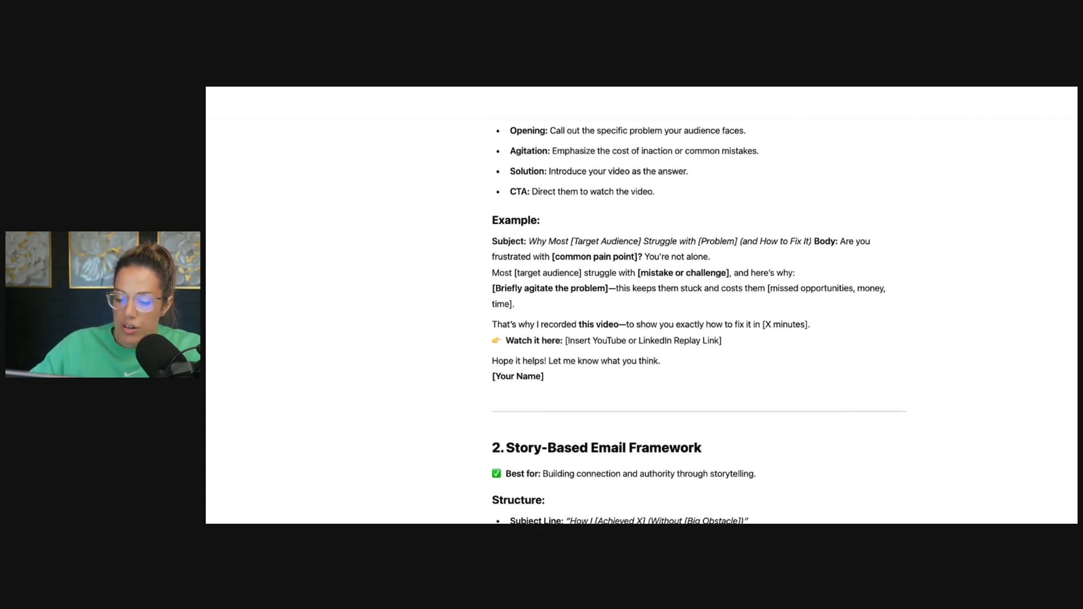
{"action": "scroll", "coordinate": [641, 322], "scroll_direction": "down", "scroll_amount": 3}
{"action": "scroll", "coordinate": [641, 322], "scroll_direction": "down", "scroll_amount": 1}
{"action": "scroll", "coordinate": [641, 321], "scroll_direction": "down", "scroll_amount": 2}
{"action": "scroll", "coordinate": [641, 322], "scroll_direction": "down", "scroll_amount": 5}
{"action": "scroll", "coordinate": [642, 321], "scroll_direction": "down", "scroll_amount": 3}
{"action": "scroll", "coordinate": [641, 321], "scroll_direction": "down", "scroll_amount": 3}
{"action": "scroll", "coordinate": [641, 322], "scroll_direction": "down", "scroll_amount": 6}
{"action": "scroll", "coordinate": [641, 321], "scroll_direction": "up", "scroll_amount": 1}
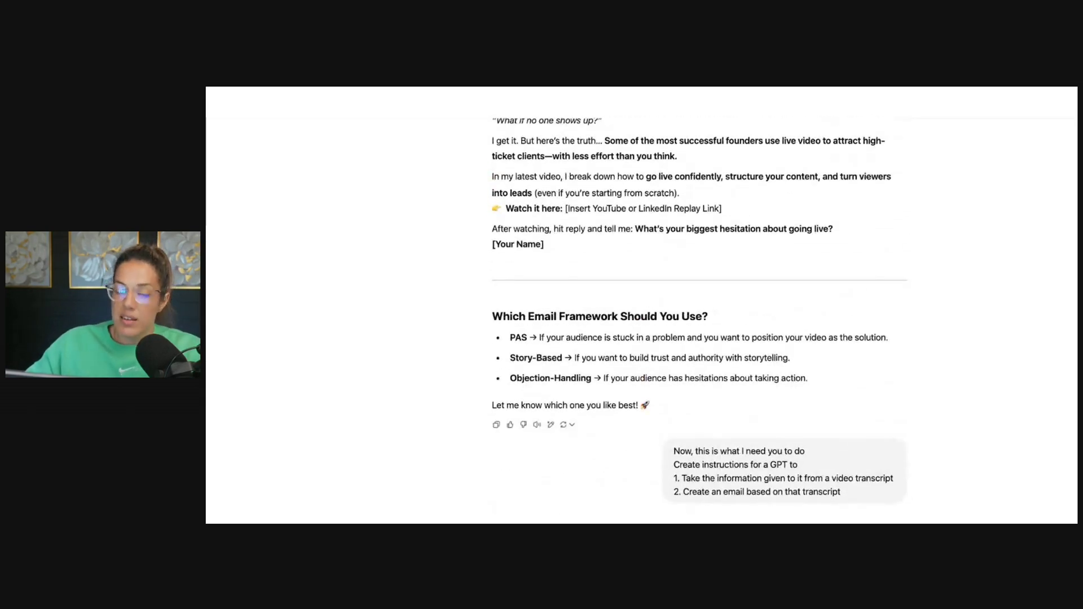
{"action": "scroll", "coordinate": [641, 321], "scroll_direction": "up", "scroll_amount": 1}
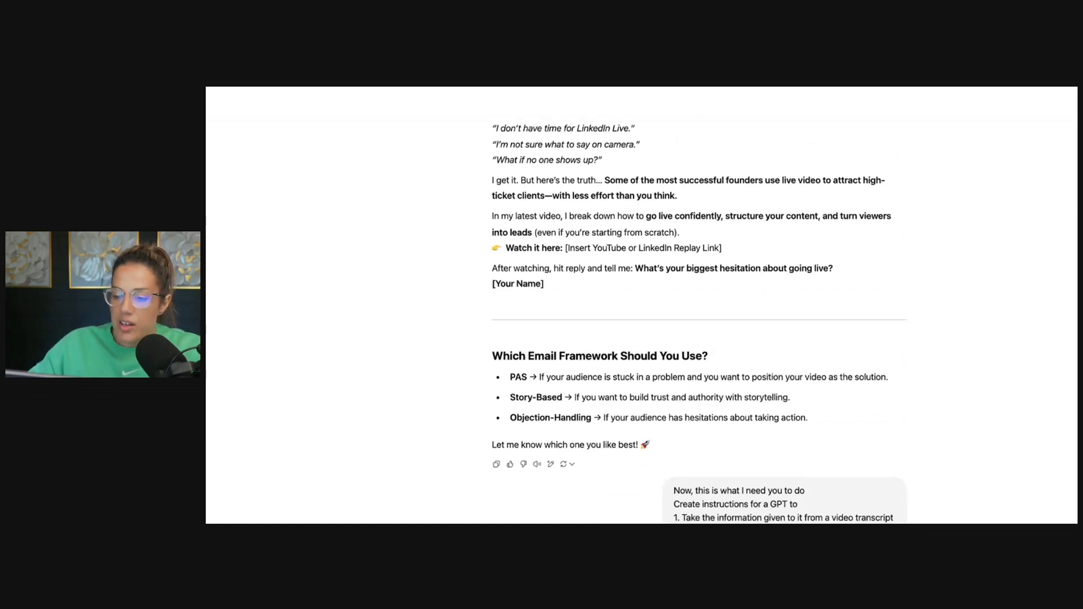
{"action": "scroll", "coordinate": [699, 322], "scroll_direction": "up", "scroll_amount": 1}
{"action": "scroll", "coordinate": [641, 305], "scroll_direction": "up", "scroll_amount": 2}
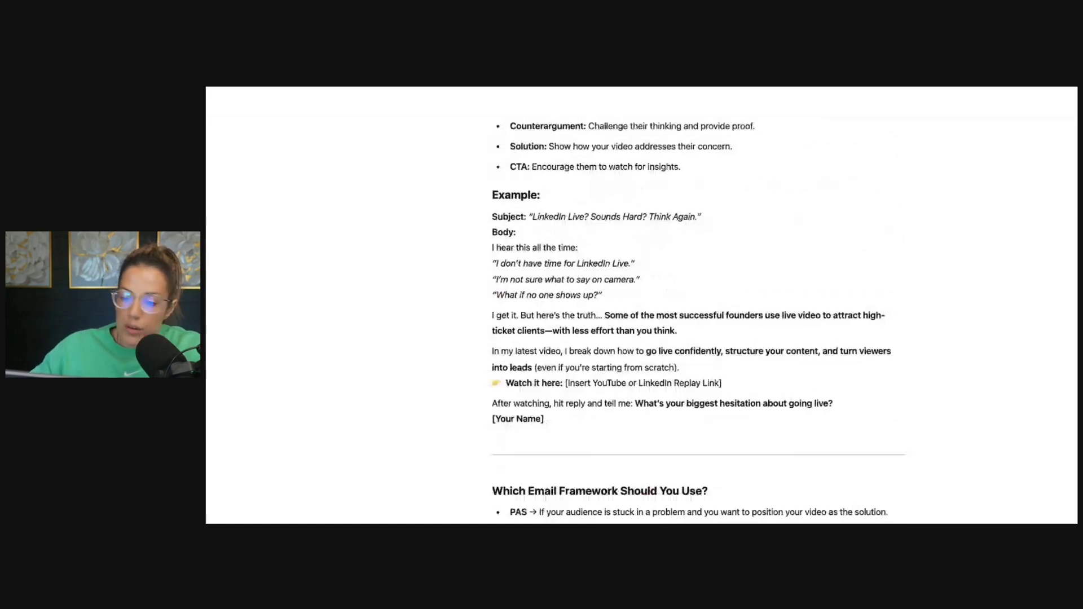
{"action": "scroll", "coordinate": [641, 304], "scroll_direction": "up", "scroll_amount": 5}
{"action": "scroll", "coordinate": [641, 304], "scroll_direction": "up", "scroll_amount": 3}
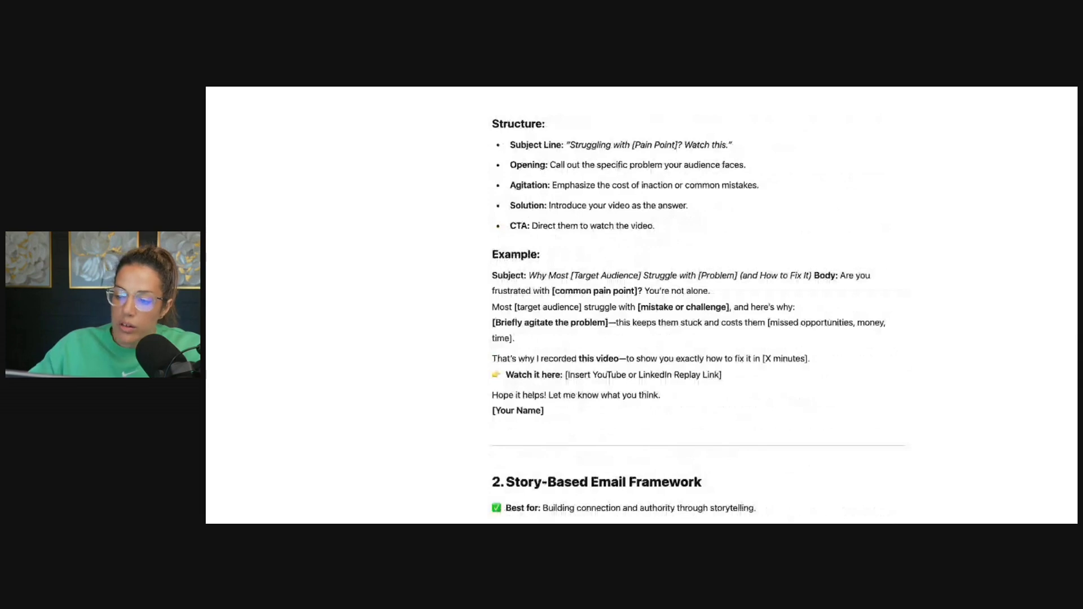
{"action": "scroll", "coordinate": [698, 322], "scroll_direction": "up", "scroll_amount": 4}
{"action": "scroll", "coordinate": [699, 322], "scroll_direction": "down", "scroll_amount": 15}
{"action": "scroll", "coordinate": [698, 322], "scroll_direction": "down", "scroll_amount": 3}
{"action": "scroll", "coordinate": [698, 322], "scroll_direction": "down", "scroll_amount": 1}
{"action": "scroll", "coordinate": [699, 322], "scroll_direction": "down", "scroll_amount": 5}
{"action": "scroll", "coordinate": [698, 322], "scroll_direction": "down", "scroll_amount": 3}
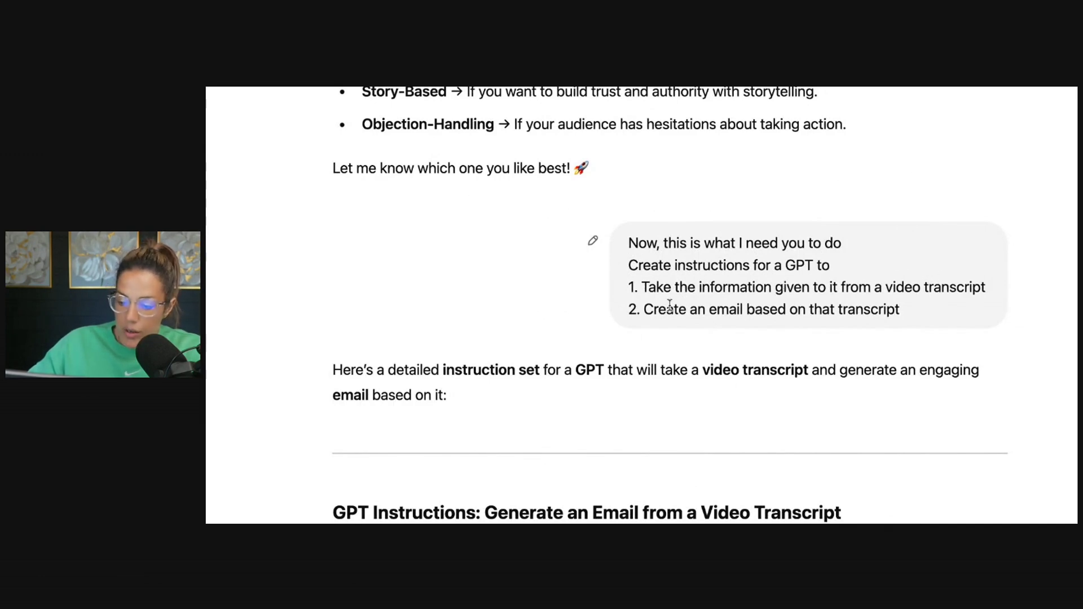
{"action": "scroll", "coordinate": [632, 306], "scroll_direction": "down", "scroll_amount": 1}
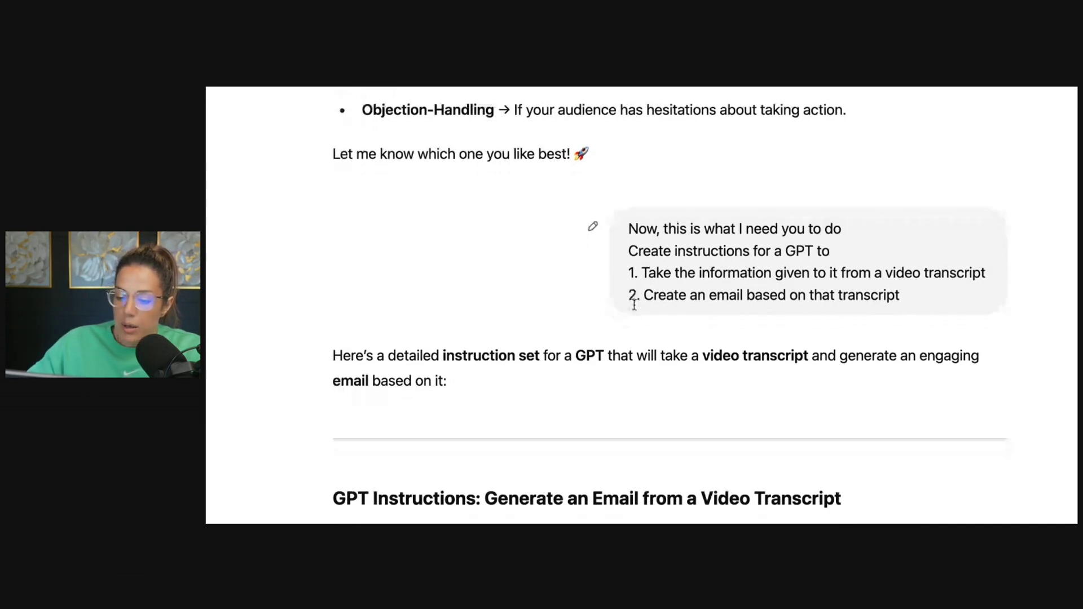
{"action": "scroll", "coordinate": [633, 307], "scroll_direction": "down", "scroll_amount": 3}
{"action": "scroll", "coordinate": [634, 306], "scroll_direction": "down", "scroll_amount": 3}
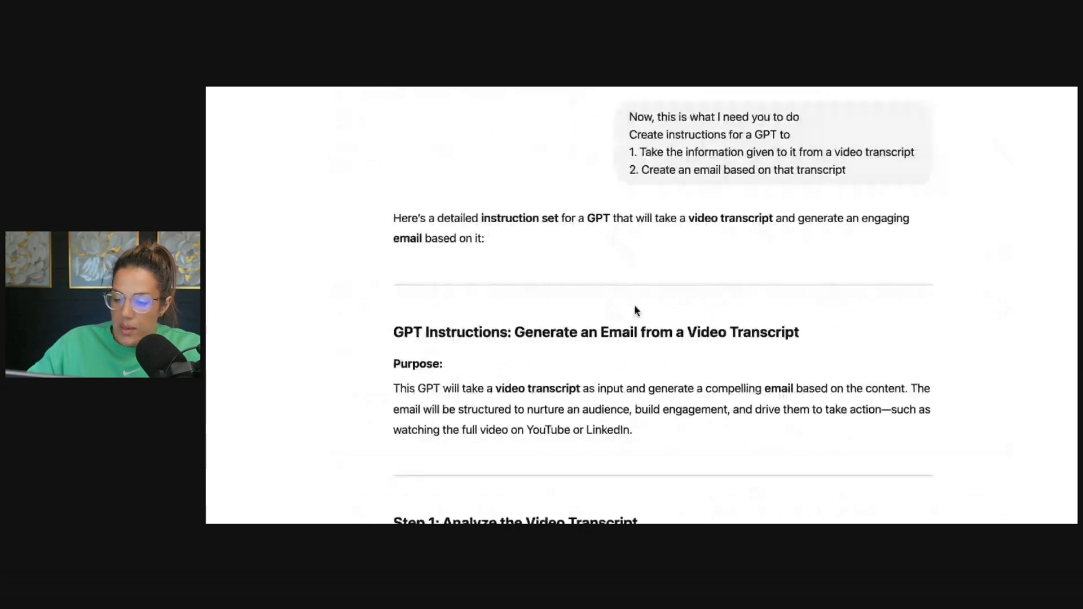
{"action": "scroll", "coordinate": [633, 307], "scroll_direction": "down", "scroll_amount": 4}
{"action": "scroll", "coordinate": [633, 306], "scroll_direction": "down", "scroll_amount": 3}
{"action": "scroll", "coordinate": [634, 306], "scroll_direction": "down", "scroll_amount": 2}
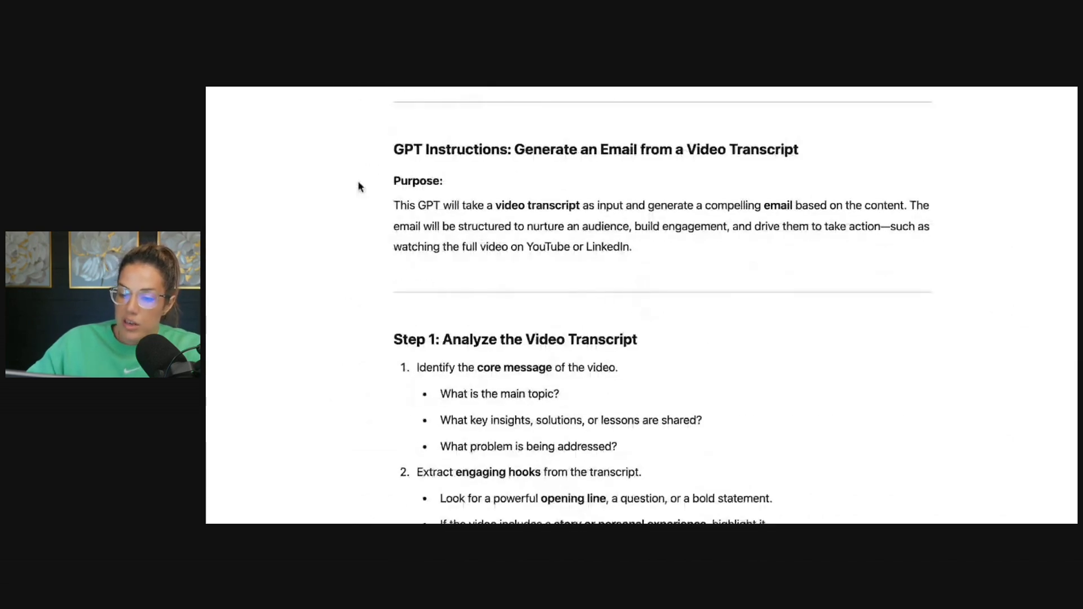
{"action": "scroll", "coordinate": [398, 146], "scroll_direction": "down", "scroll_amount": 10}
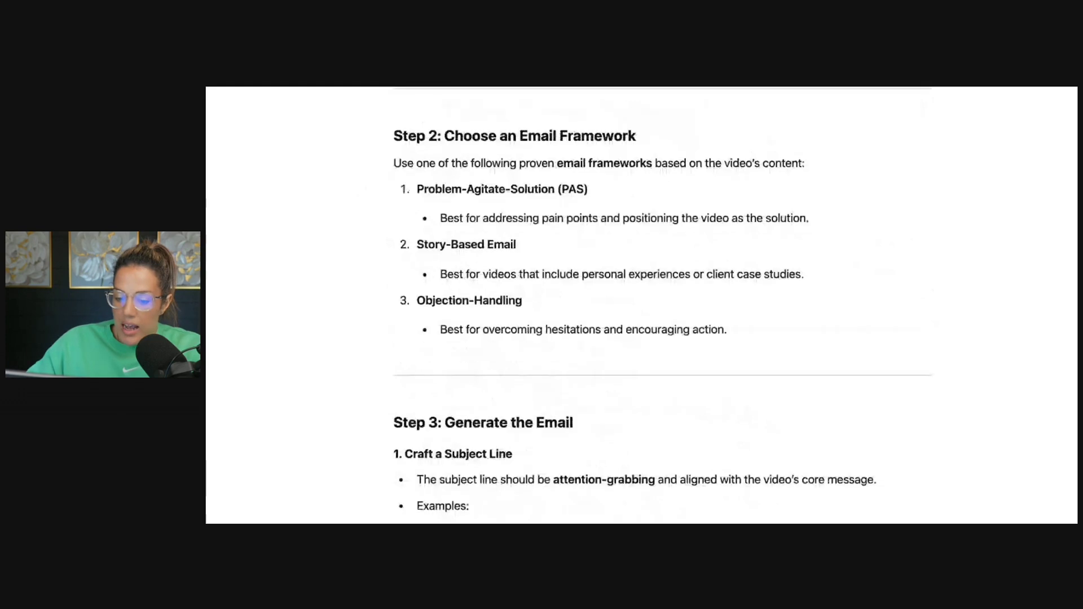
{"action": "scroll", "coordinate": [398, 145], "scroll_direction": "down", "scroll_amount": 5}
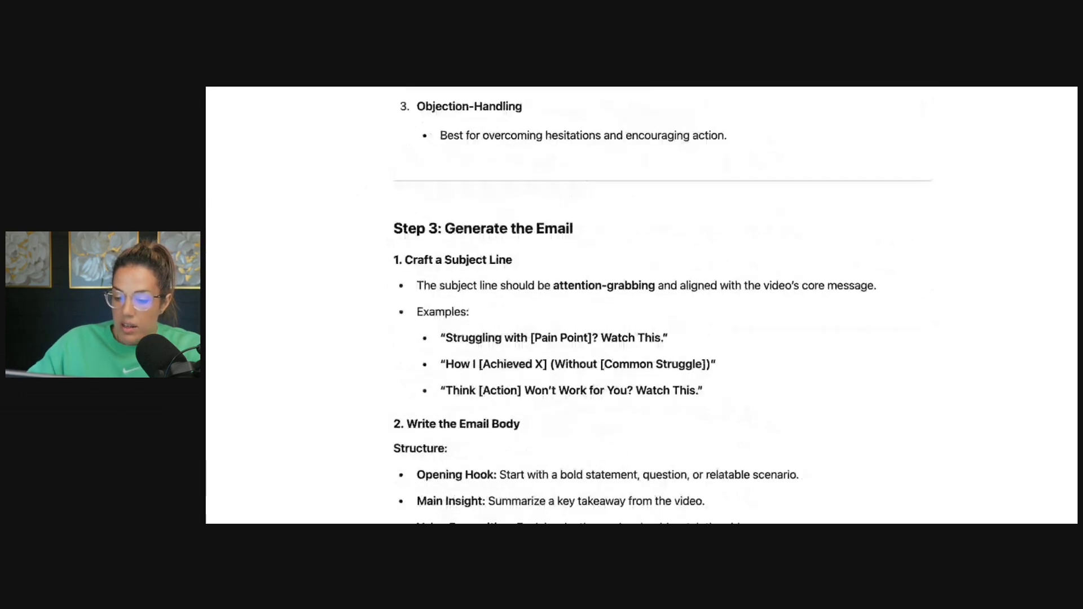
{"action": "scroll", "coordinate": [641, 304], "scroll_direction": "down", "scroll_amount": 5}
{"action": "scroll", "coordinate": [641, 304], "scroll_direction": "down", "scroll_amount": 7}
{"action": "scroll", "coordinate": [642, 305], "scroll_direction": "down", "scroll_amount": 5}
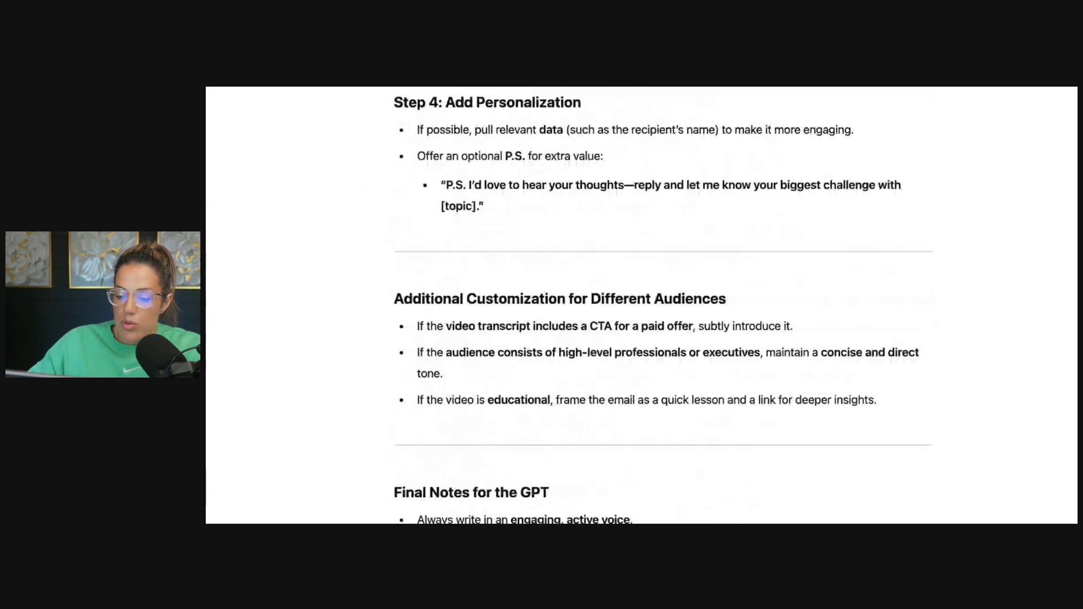
{"action": "scroll", "coordinate": [641, 305], "scroll_direction": "down", "scroll_amount": 4}
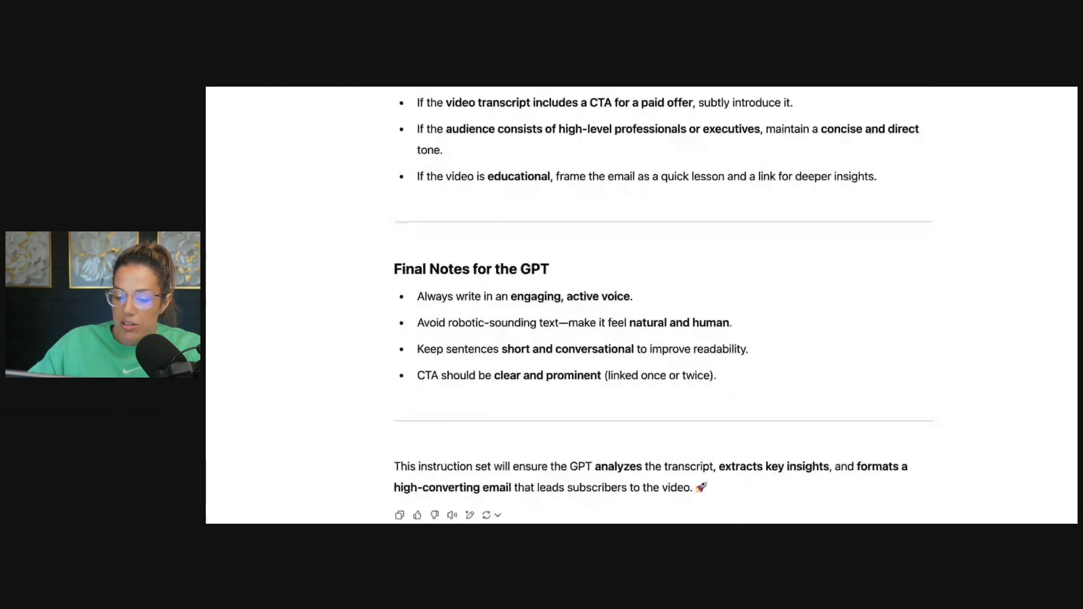
{"action": "scroll", "coordinate": [367, 438], "scroll_direction": "down", "scroll_amount": 2}
- Copy the generated transcript-to-email GPT instruction set from the earlier reply
{"action": "left_click", "coordinate": [400, 425]}
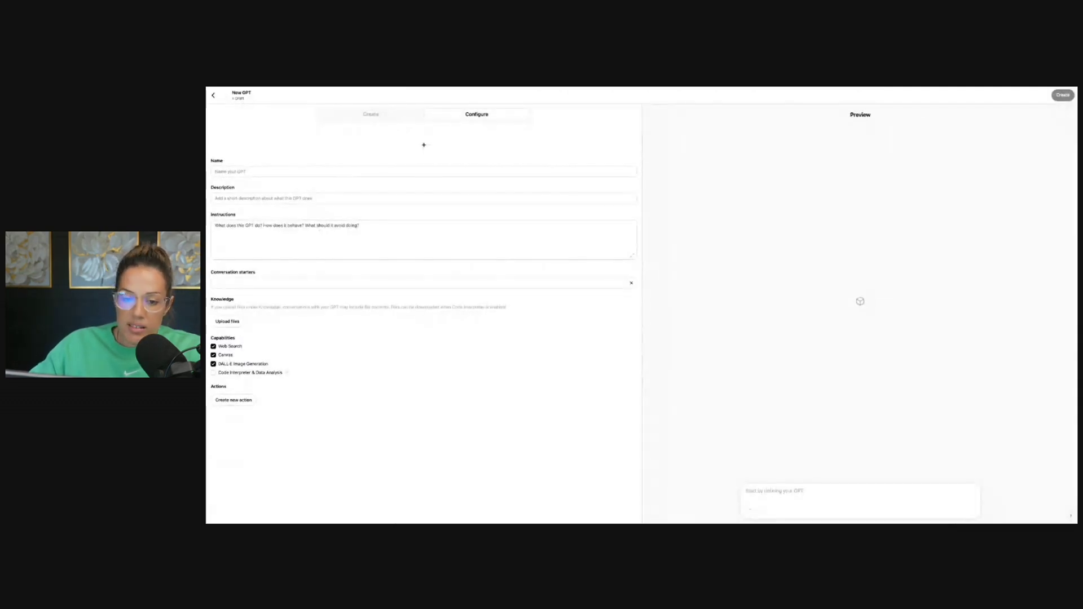
- Name the GPT 'Transcript to Email Writer', paste the copied instructions and add a 'Start' conversation starter
{"action": "left_click", "coordinate": [255, 172]}
{"action": "type", "text": "Transcript to Email Writer"}
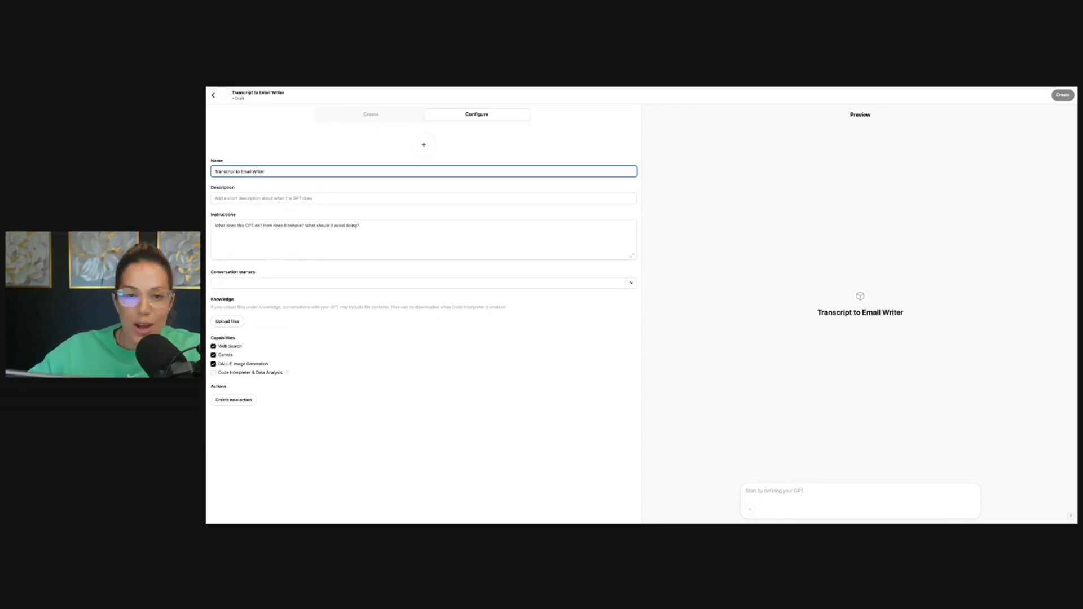
{"action": "left_click", "coordinate": [261, 197]}
{"action": "left_click", "coordinate": [257, 233]}
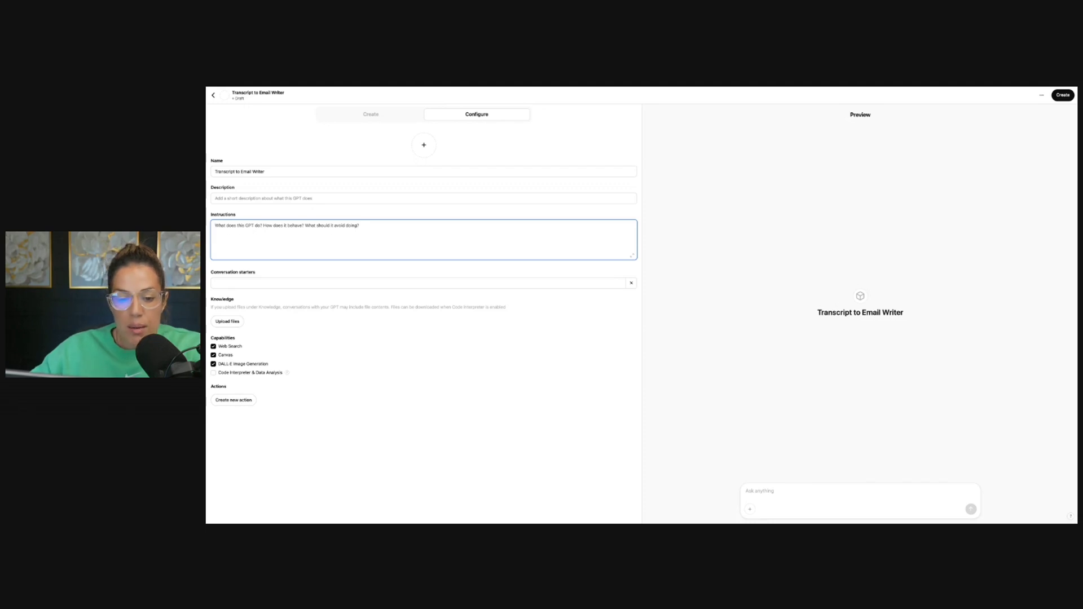
{"action": "key", "text": "ctrl+v"}
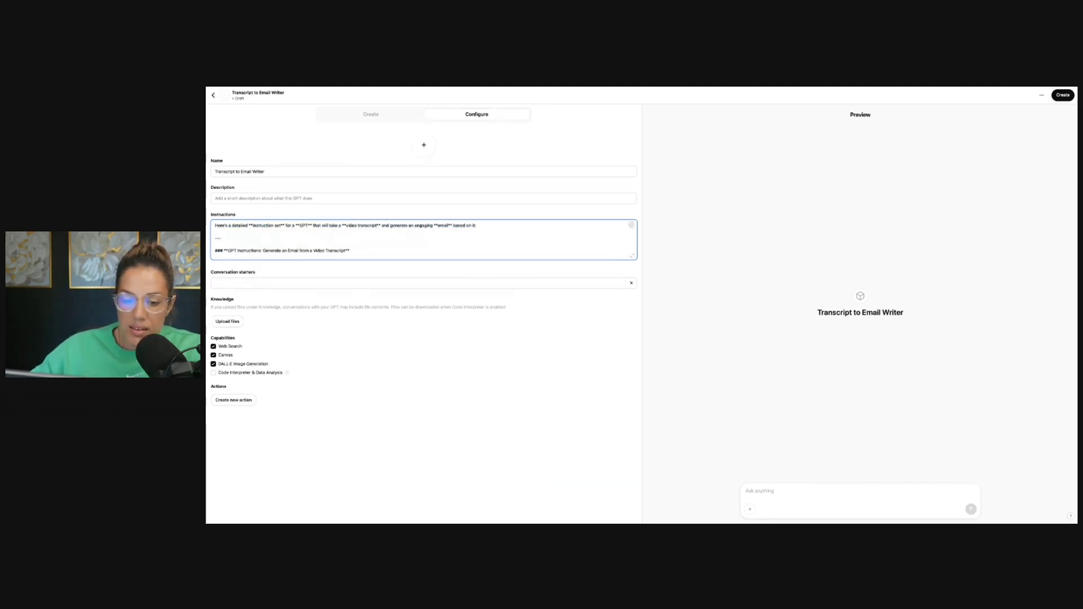
{"action": "left_click", "coordinate": [467, 281]}
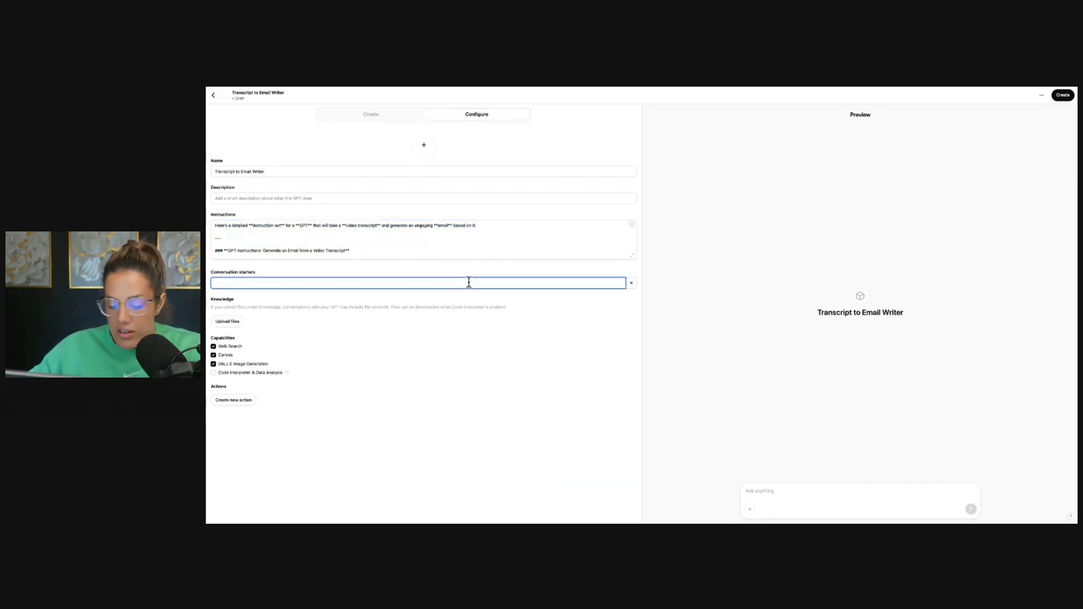
{"action": "type", "text": "Start"}
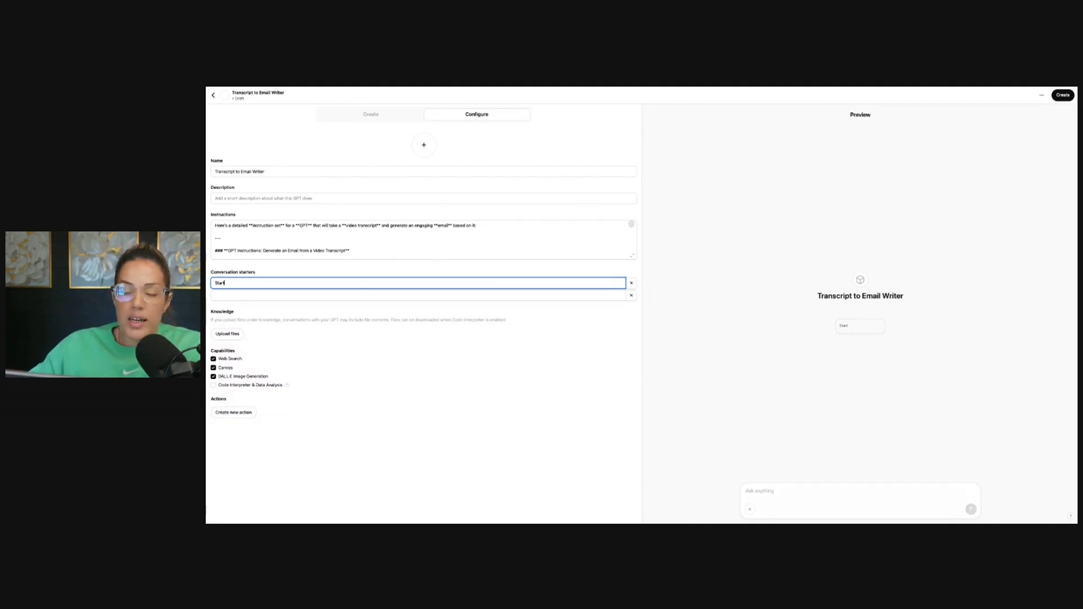
{"action": "key", "text": "BackSpace"}
{"action": "type", "text": "t"}
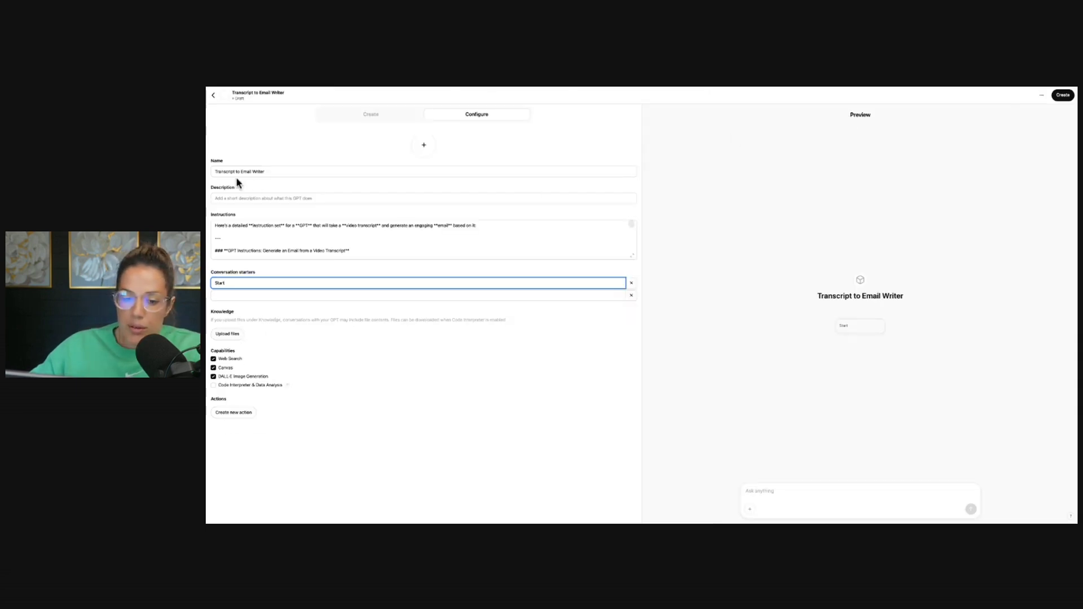
{"action": "key", "text": "BackSpace"}
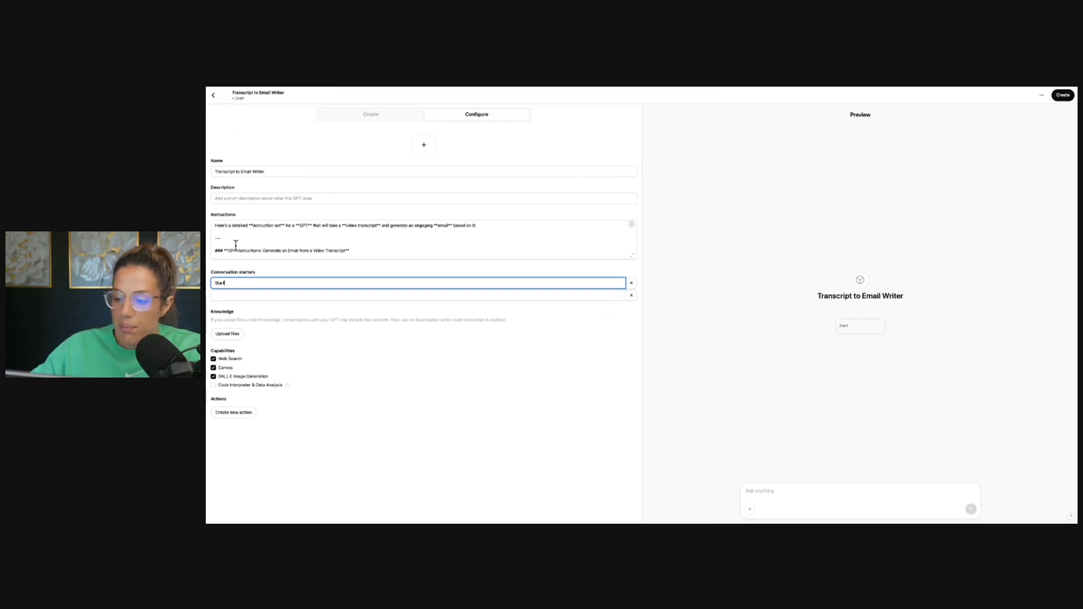
- Publish the GPT shared with anyone with the link and view its chat page
{"action": "left_click", "coordinate": [1063, 99]}
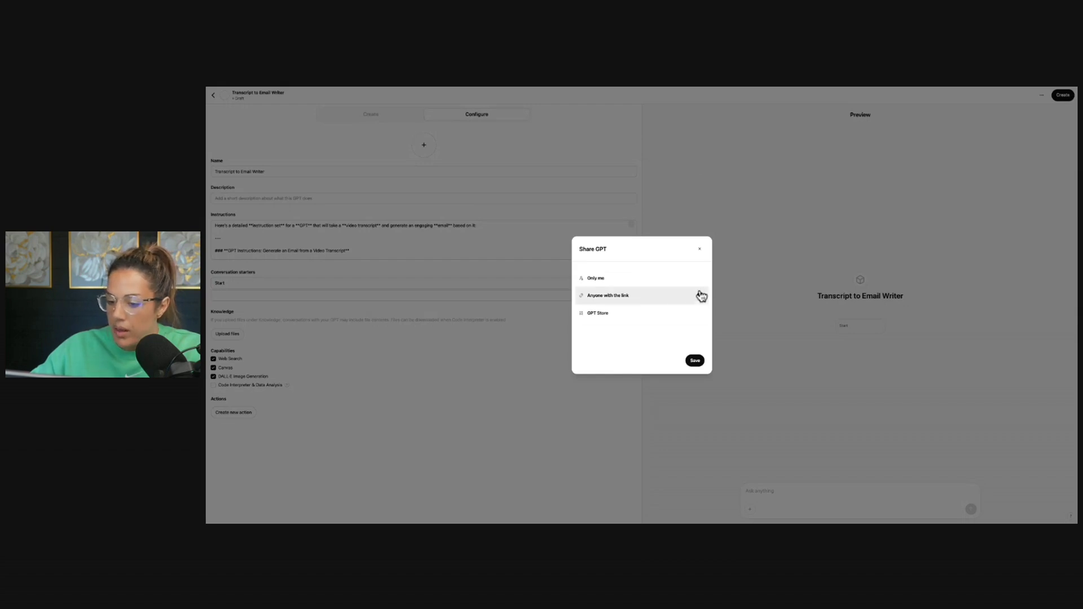
{"action": "left_click", "coordinate": [701, 296]}
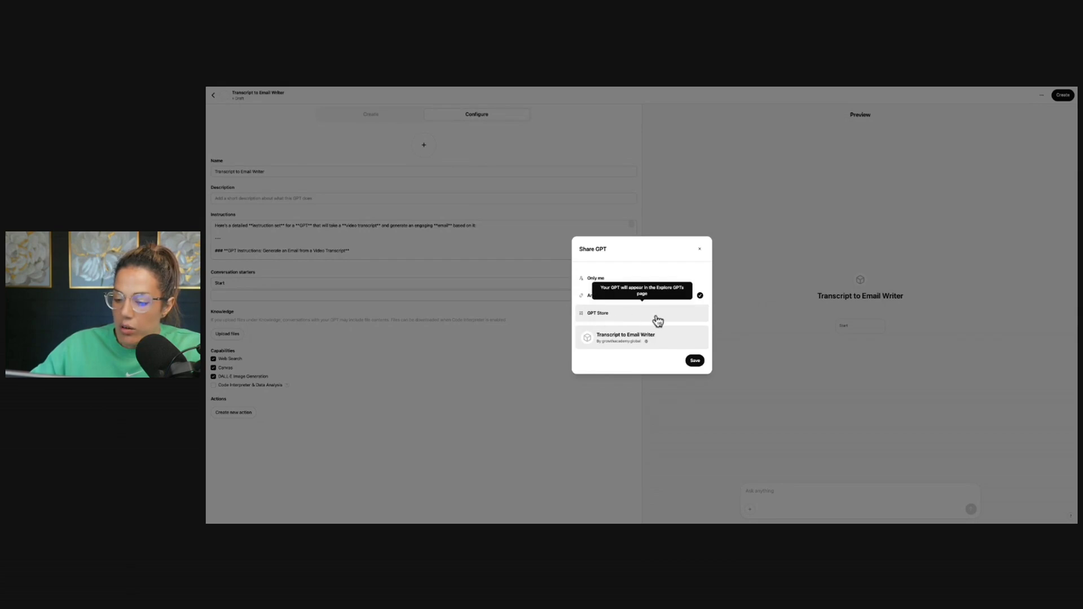
{"action": "left_click", "coordinate": [693, 361]}
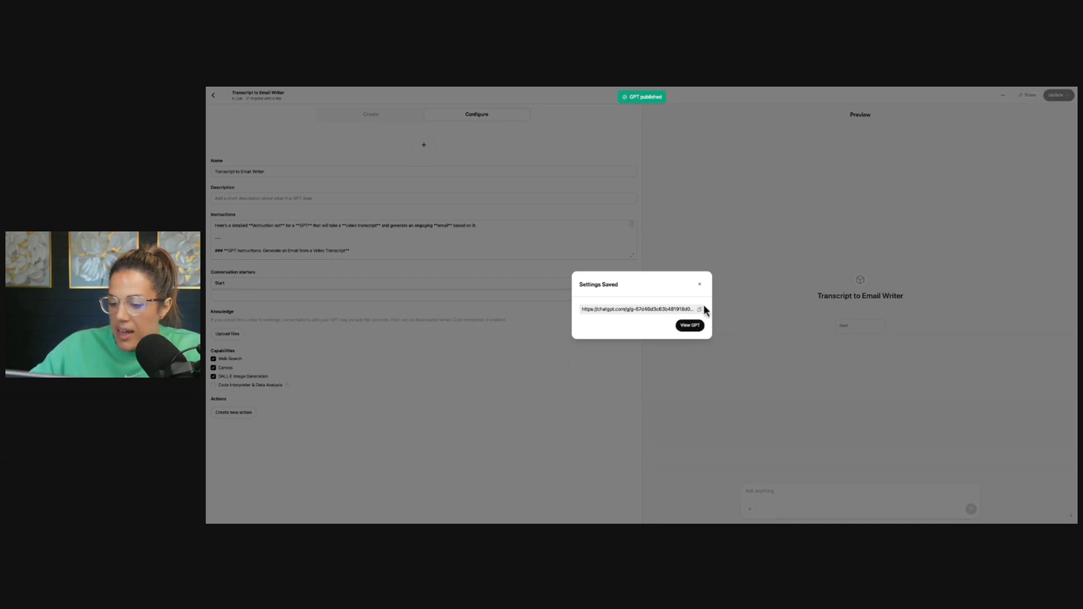
{"action": "left_click", "coordinate": [691, 326]}
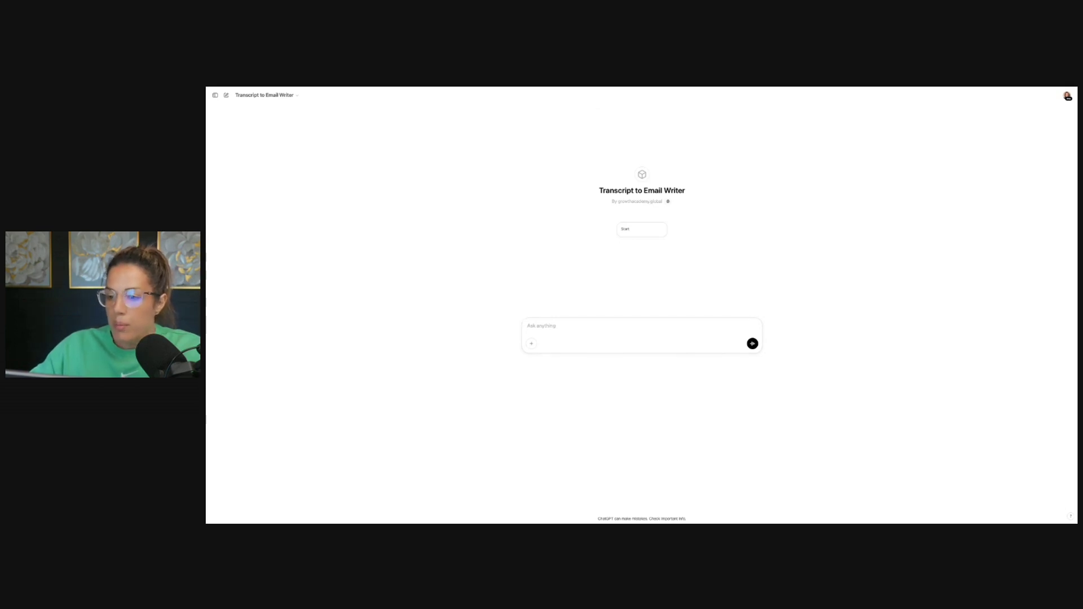
- Send the video transcript to get a first LinkedIn Live email draft
{"action": "key", "text": "ctrl+v"}
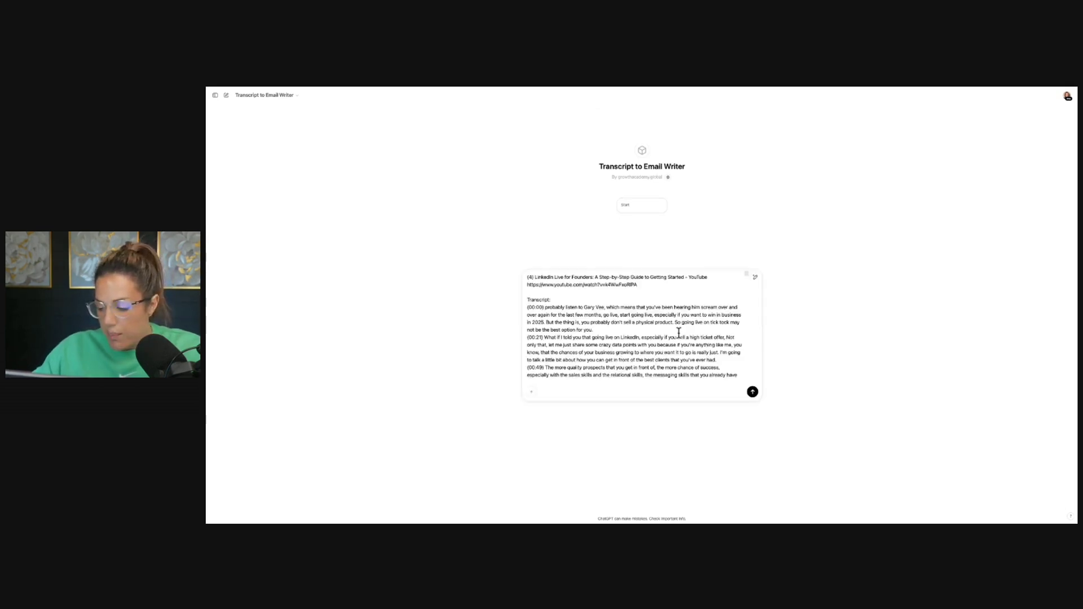
{"action": "key", "text": "Return"}
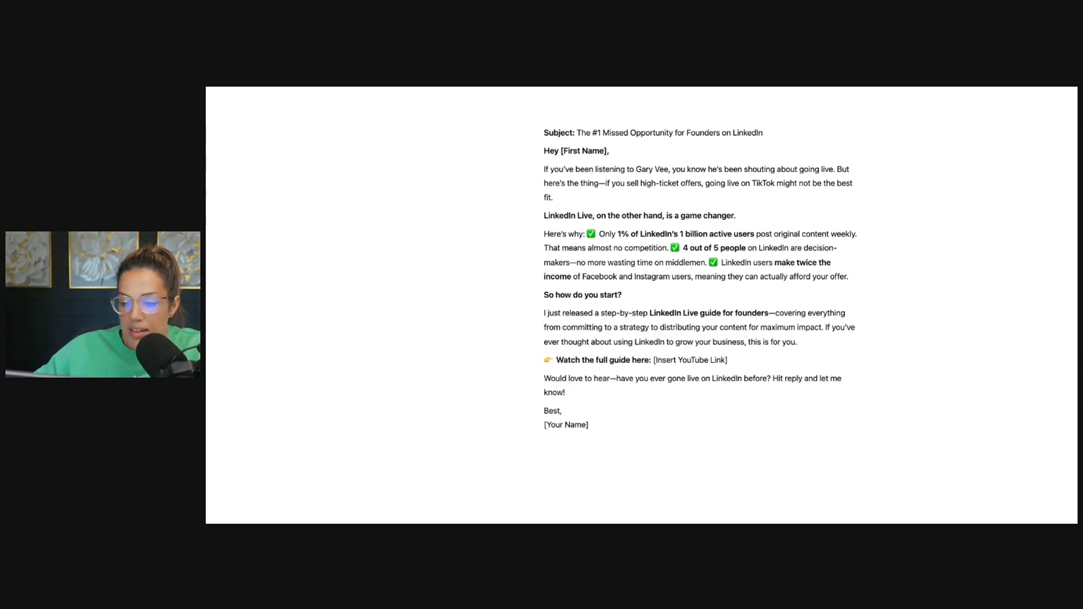
{"action": "key", "text": "Return"}
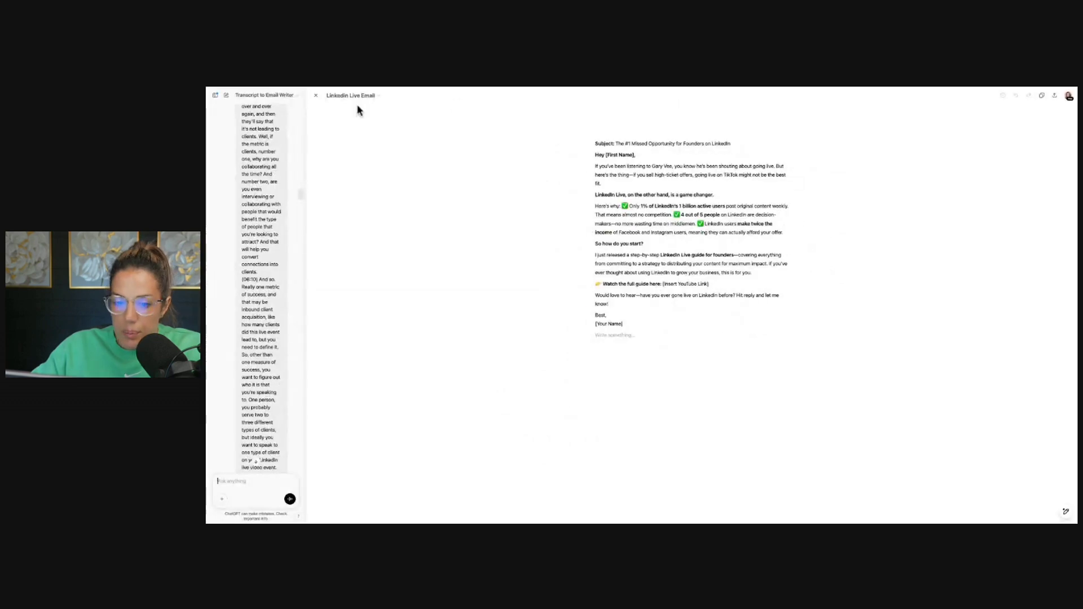
{"action": "left_click", "coordinate": [314, 99]}
- Ask 'give me another one', select the V2 email text and return to the instruction-set conversation
{"action": "left_click", "coordinate": [645, 490]}
{"action": "type", "text": "a"}
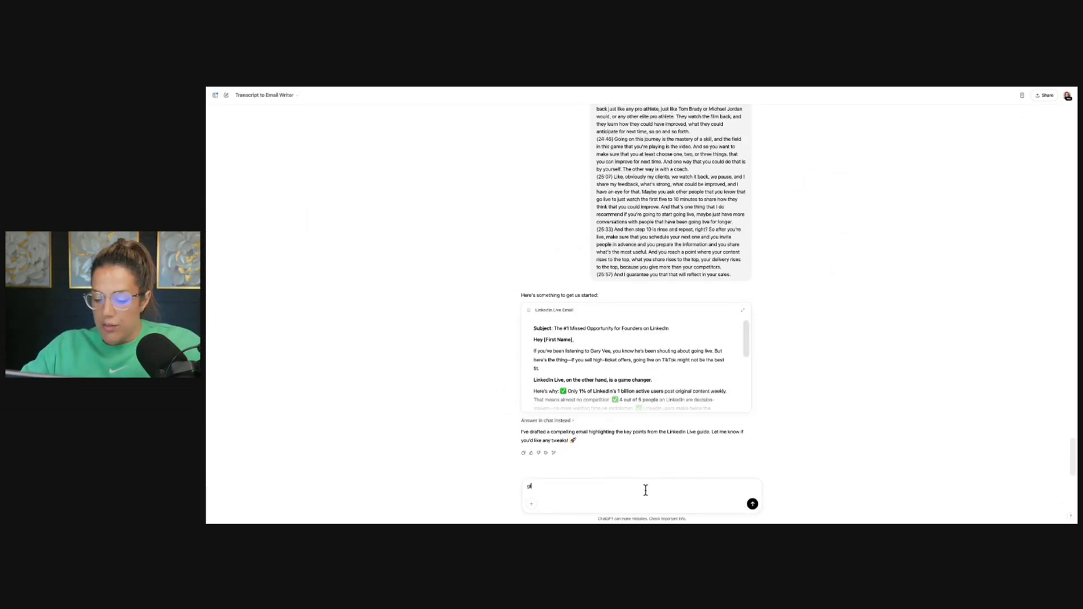
{"action": "type", "text": "give me another one"}
{"action": "key", "text": "Return"}
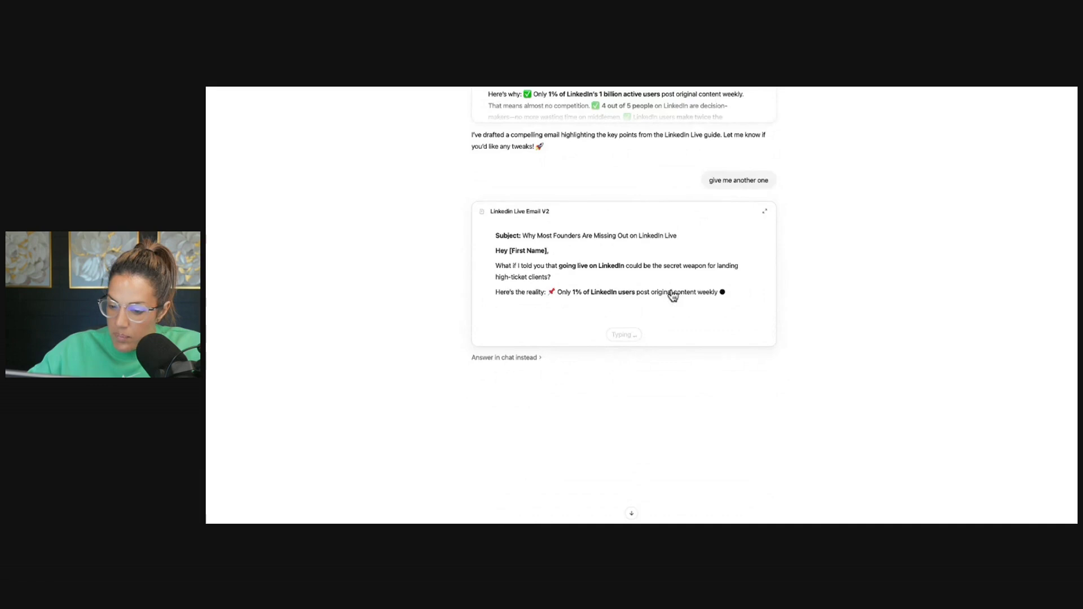
{"action": "left_click", "coordinate": [672, 296]}
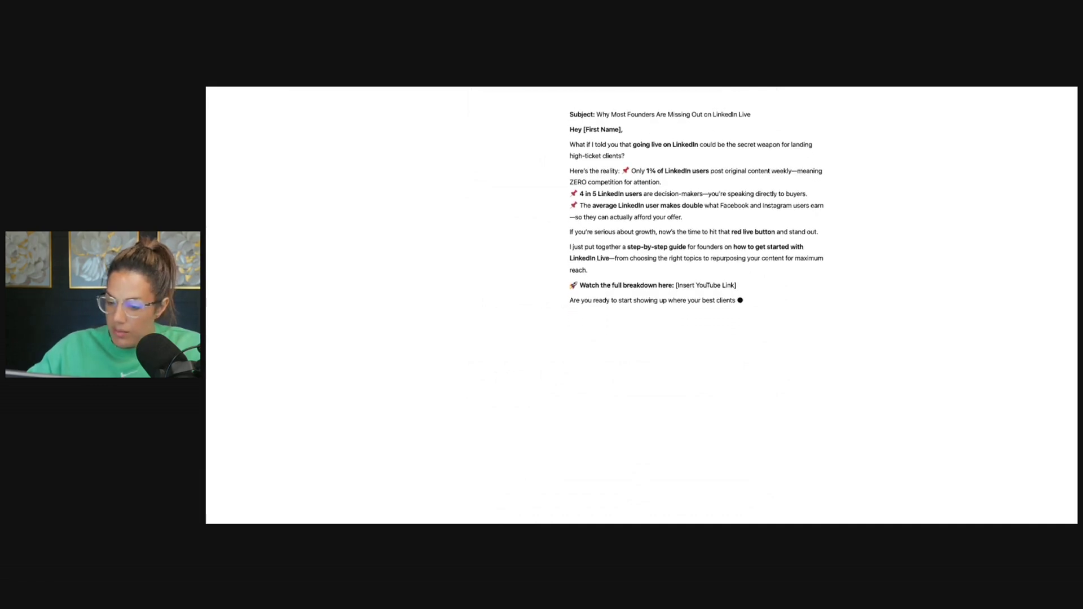
{"action": "left_click_drag", "start_coordinate": [622, 377], "coordinate": [565, 149]}
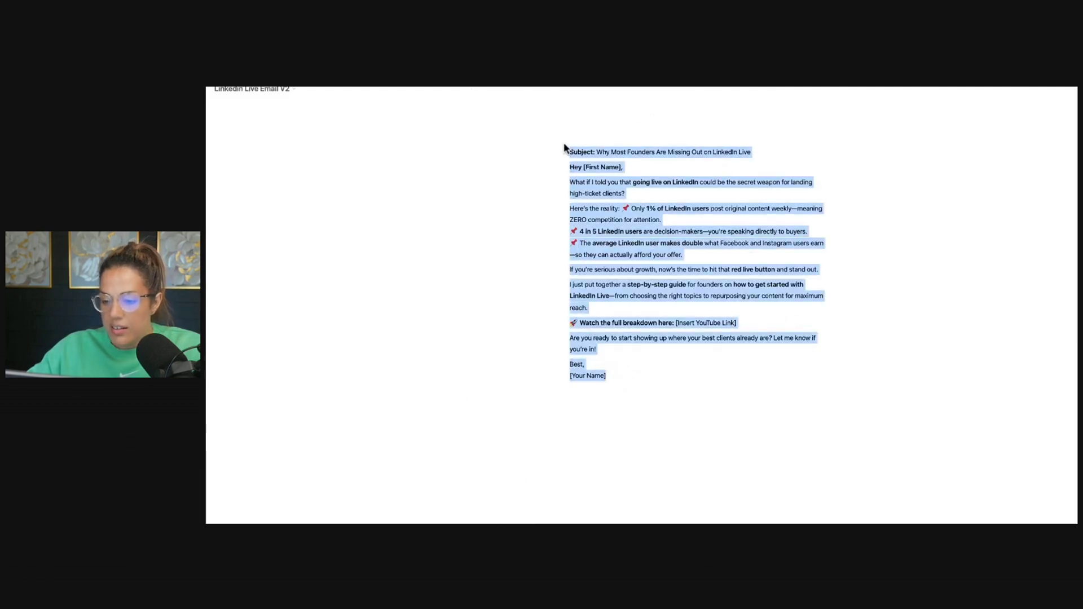
{"action": "left_click", "coordinate": [843, 89]}
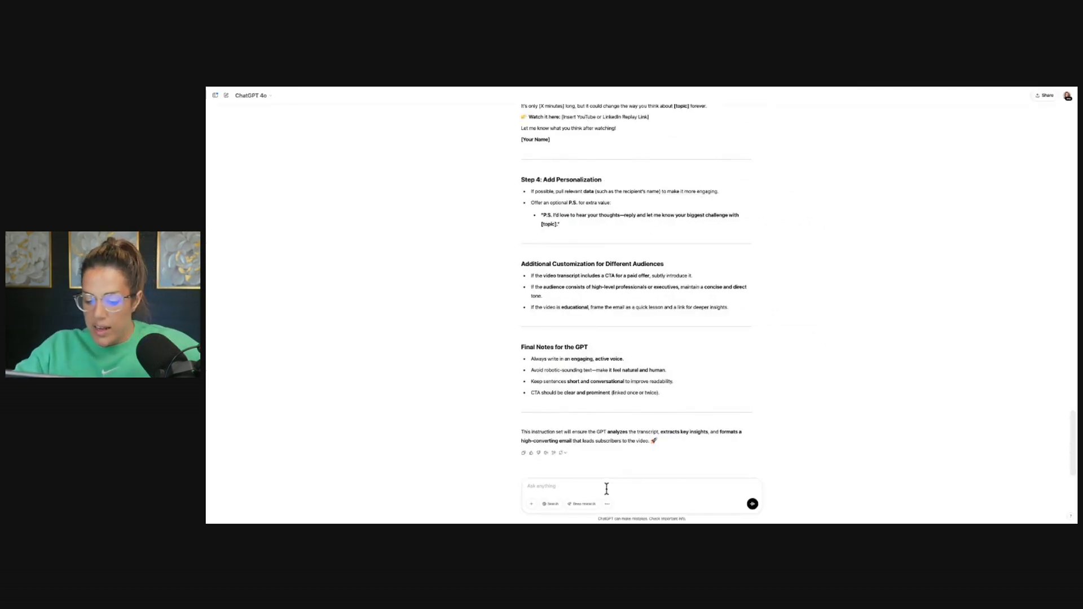
{"action": "type", "text": "This is what the l"}
- Send the V2 email with requested changes: no emojis, bullet points, and a sign-off signature
{"action": "key", "text": "ctrl+v"}
{"action": "key", "text": "shift+Return"}
{"action": "key", "text": "shift+Return"}
{"action": "type", "text": "Pl"}
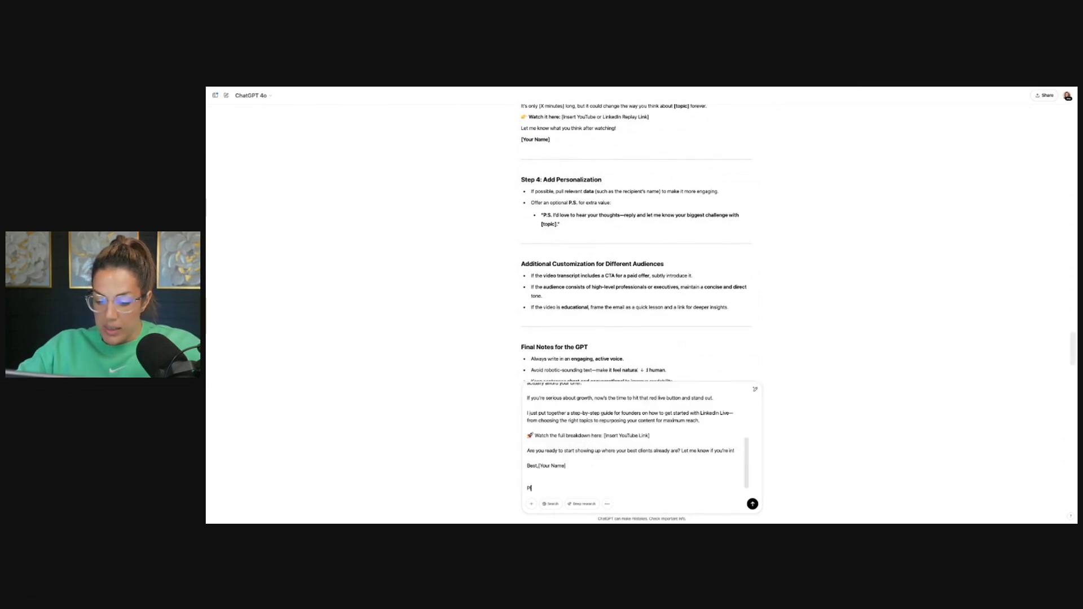
{"action": "type", "text": "ease change the instructions in the fol"}
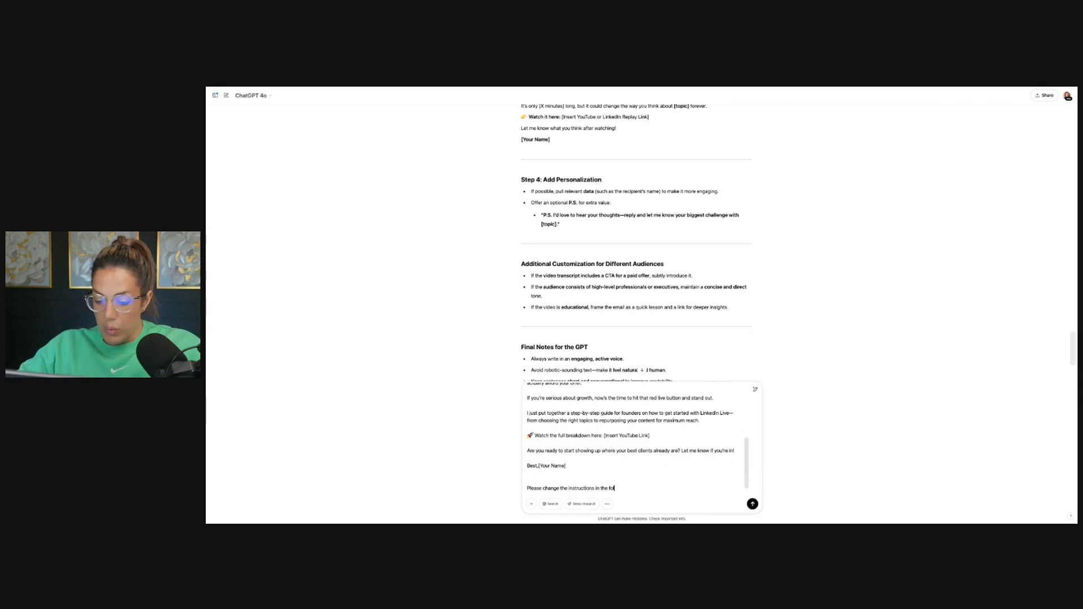
{"action": "type", "text": "lowing way:"}
{"action": "key", "text": "shift+Return"}
{"action": "type", "text": "- Neve"}
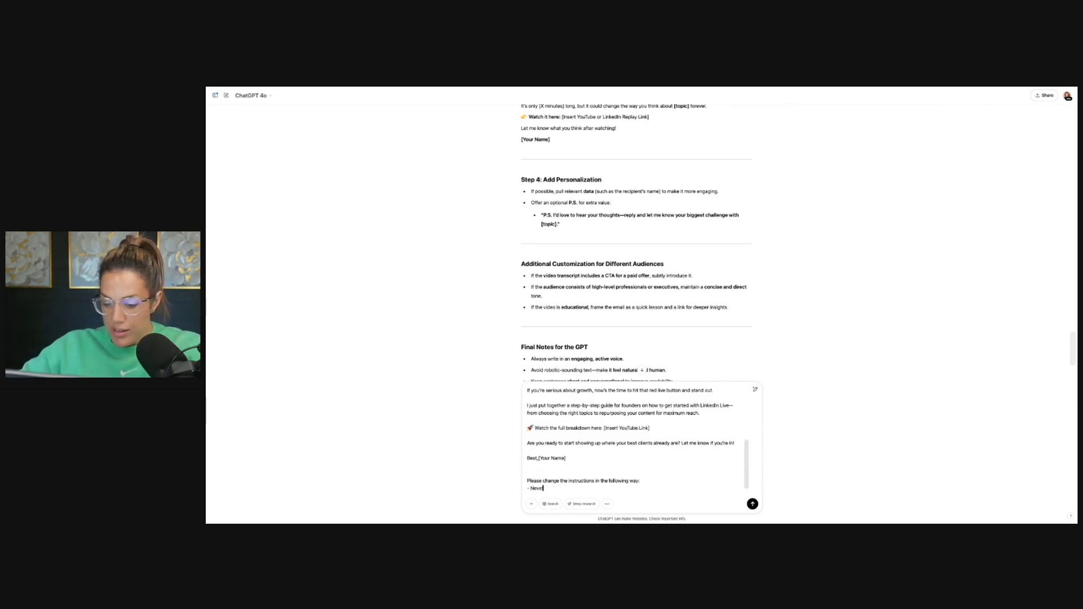
{"action": "type", "text": "r include emojis"}
{"action": "key", "text": "shift+Return"}
{"action": "type", "text": "- Use bul"}
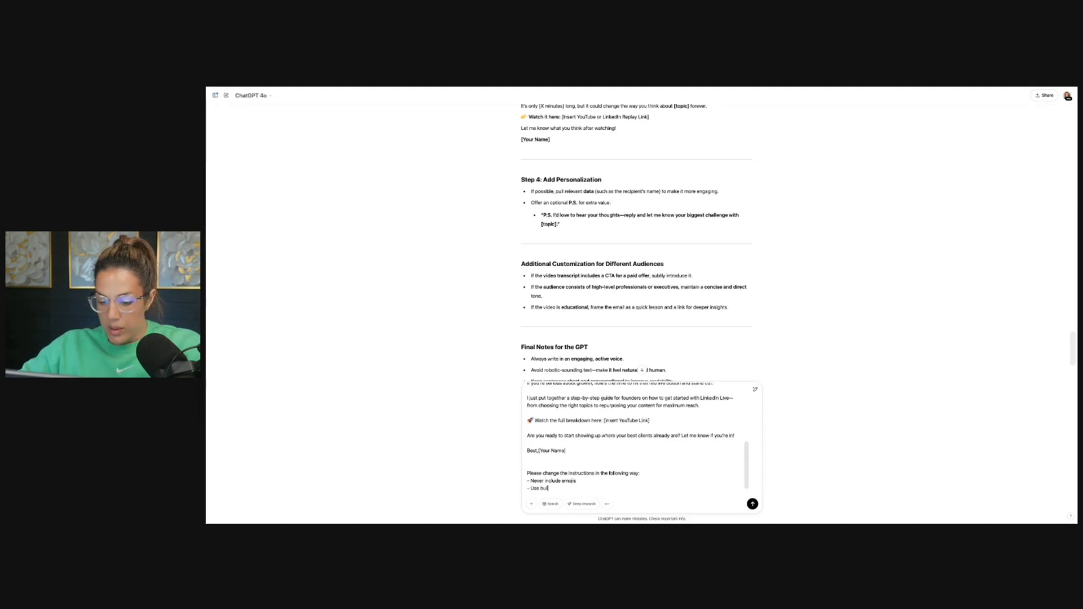
{"action": "type", "text": "let points (instead of checks and stuff)"}
{"action": "key", "text": "shift+Return"}
{"action": "type", "text": "- Include my signatu"}
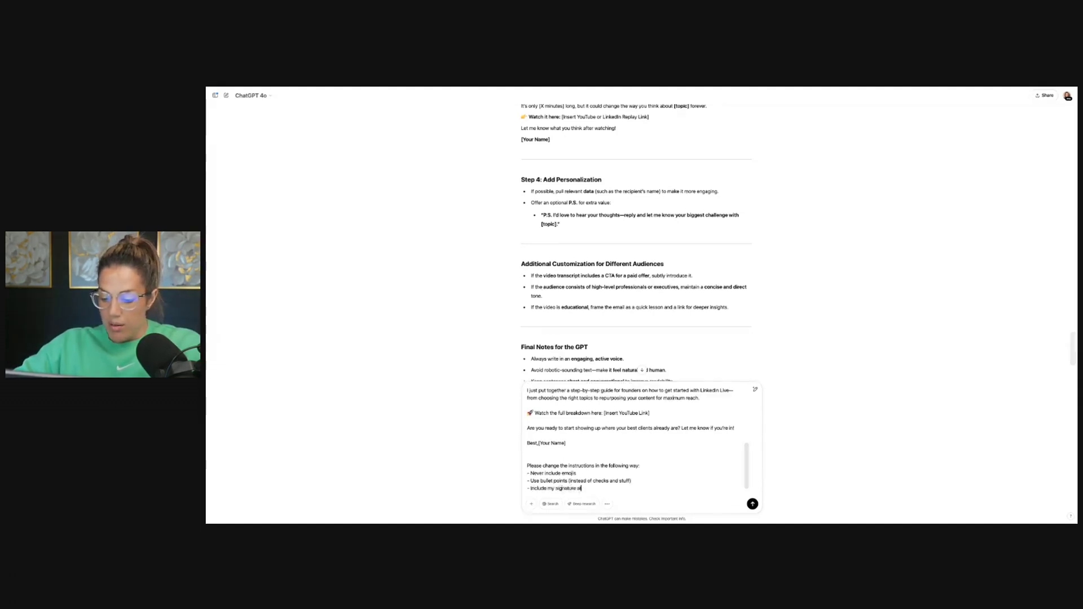
{"action": "type", "text": "re"}
{"action": "key", "text": "Return"}
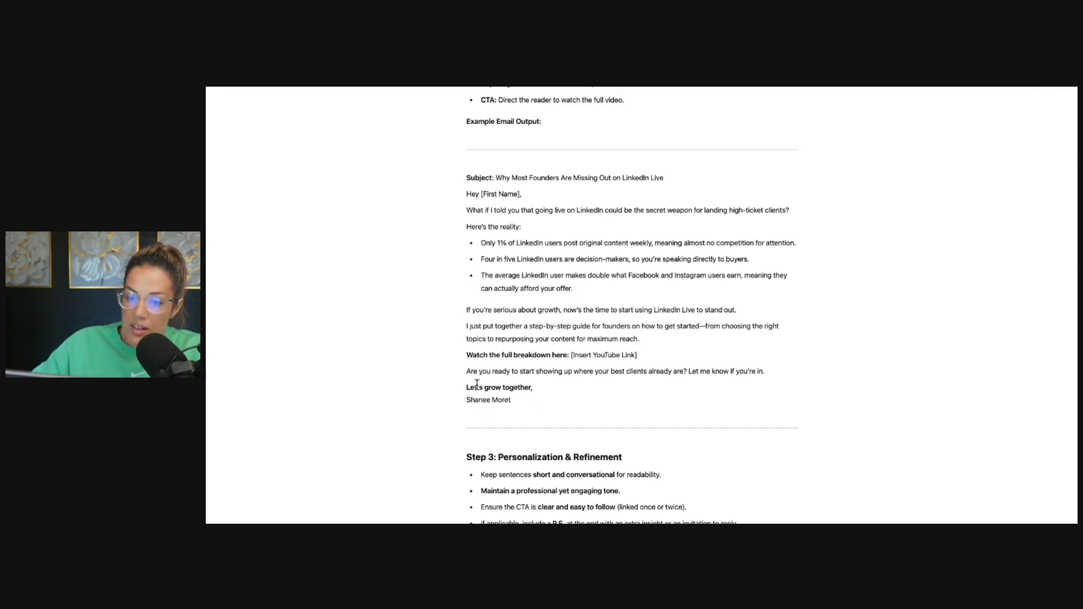
{"action": "scroll", "coordinate": [478, 383], "scroll_direction": "down", "scroll_amount": 2}
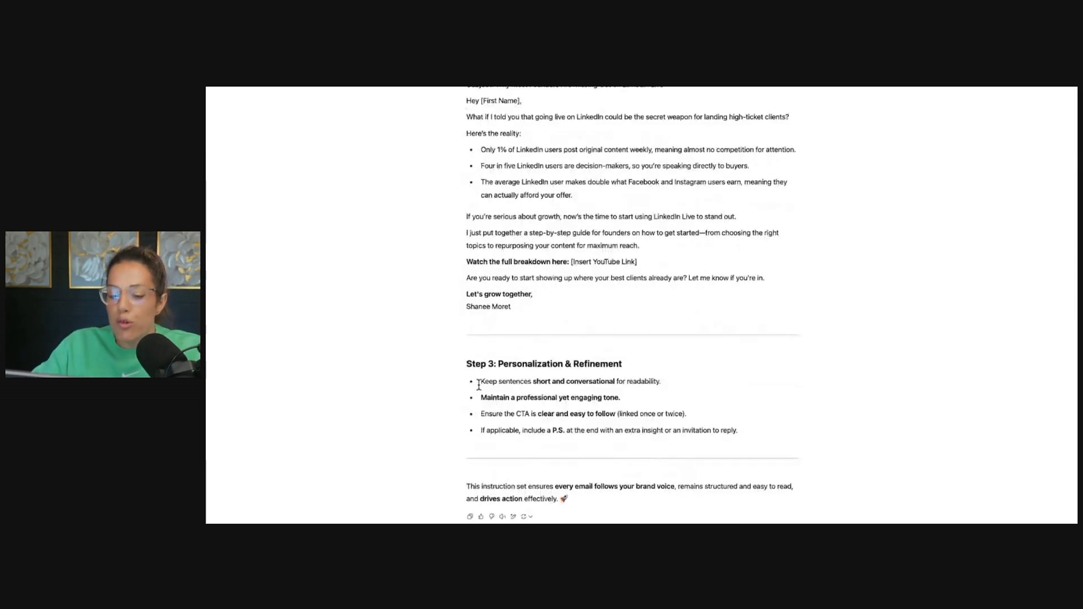
{"action": "scroll", "coordinate": [477, 383], "scroll_direction": "down", "scroll_amount": 2}
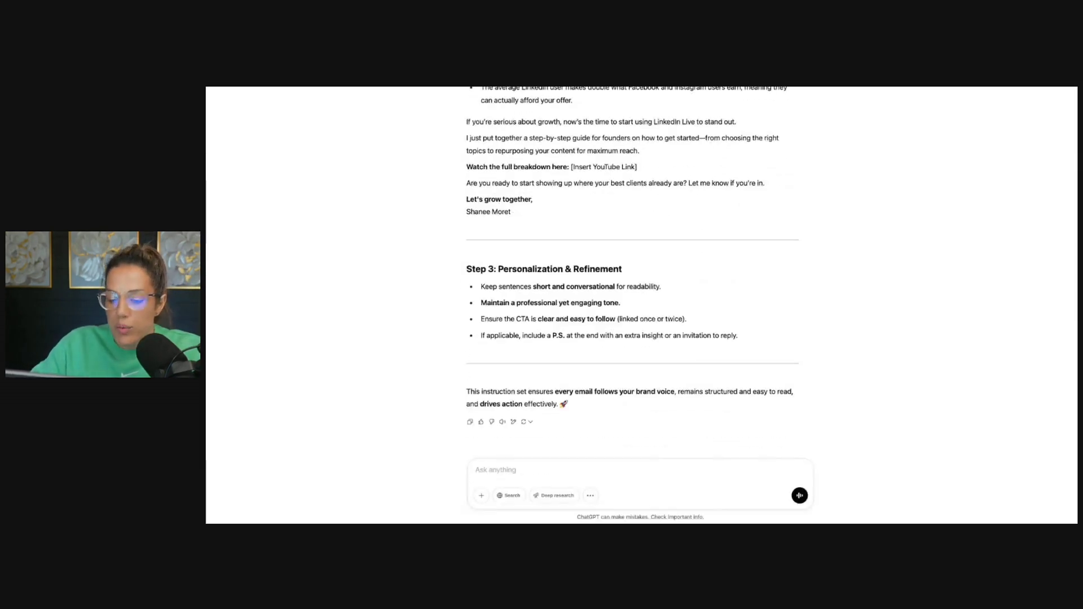
- Copy the revised instruction set and go to Edit GPT for Transcript to Email Writer
{"action": "left_click", "coordinate": [471, 420]}
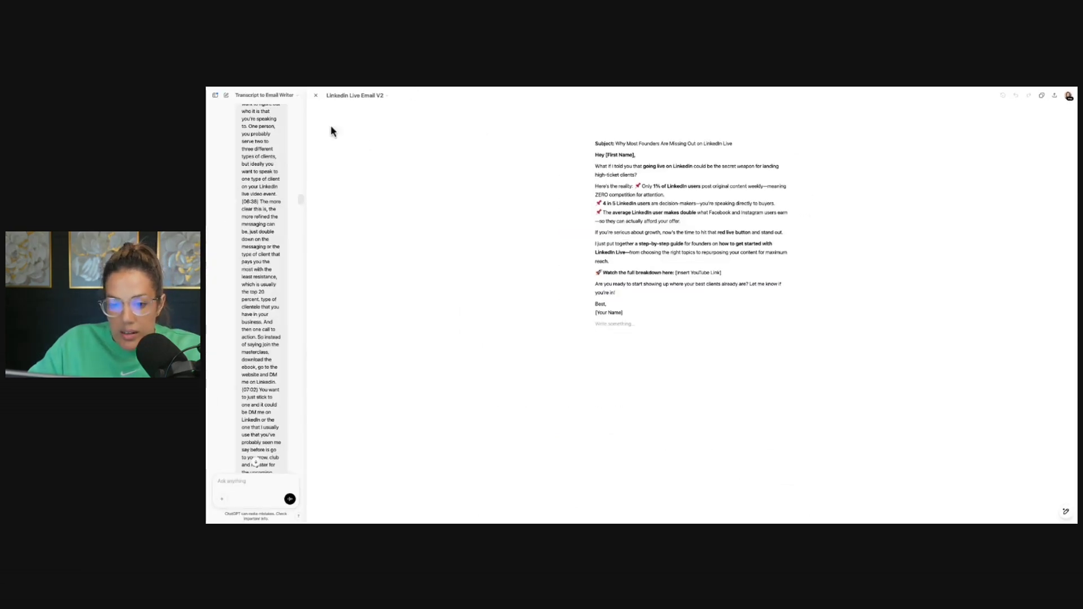
{"action": "left_click", "coordinate": [316, 96]}
{"action": "scroll", "coordinate": [524, 255], "scroll_direction": "up", "scroll_amount": 2}
{"action": "scroll", "coordinate": [524, 259], "scroll_direction": "up", "scroll_amount": 1}
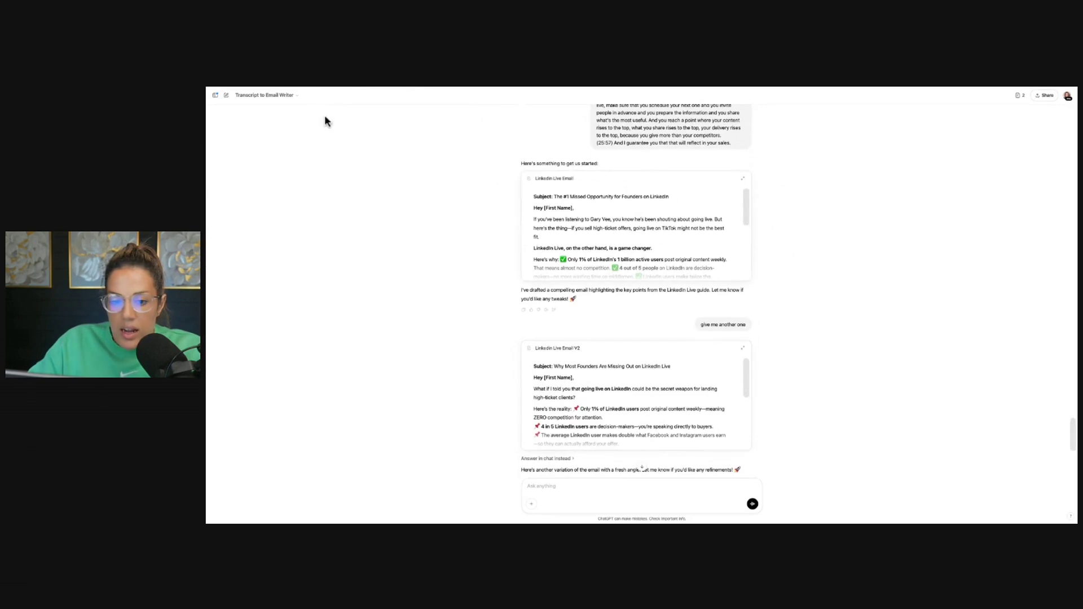
{"action": "left_click", "coordinate": [251, 99]}
{"action": "left_click", "coordinate": [253, 144]}
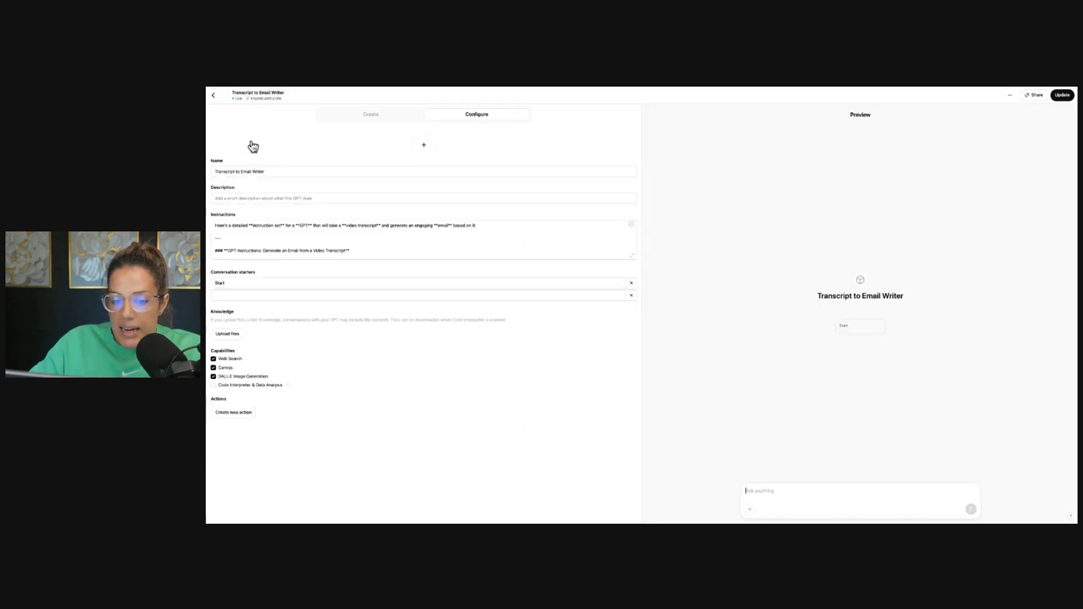
{"action": "scroll", "coordinate": [293, 232], "scroll_direction": "down", "scroll_amount": 5}
{"action": "scroll", "coordinate": [304, 247], "scroll_direction": "down", "scroll_amount": 5}
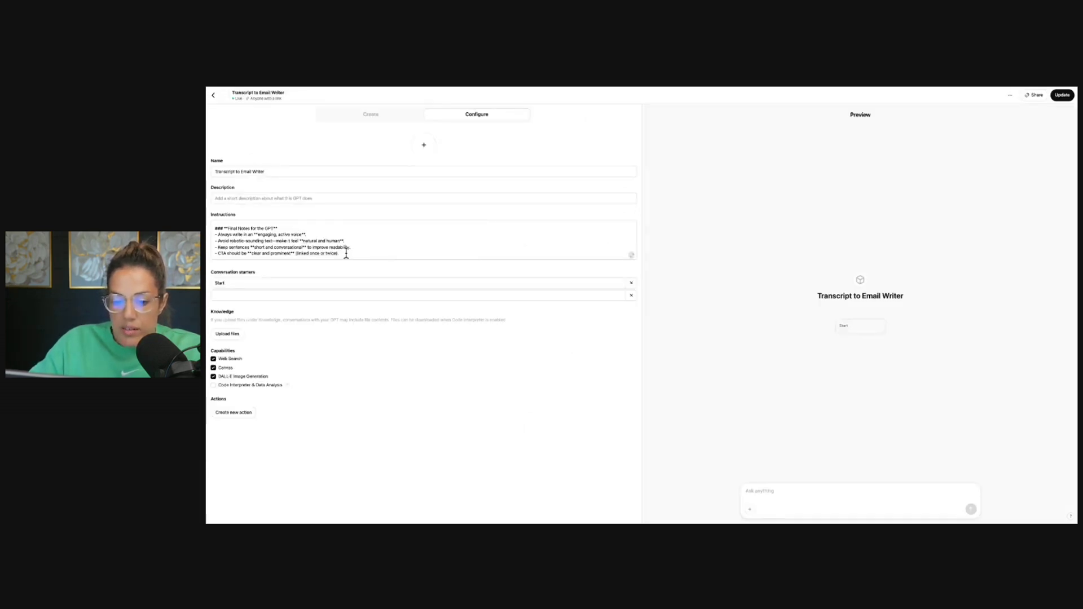
- Replace the old instructions with the revised set, update the GPT and view its chat
{"action": "key", "text": "ctrl+a"}
{"action": "key", "text": "BackSpace"}
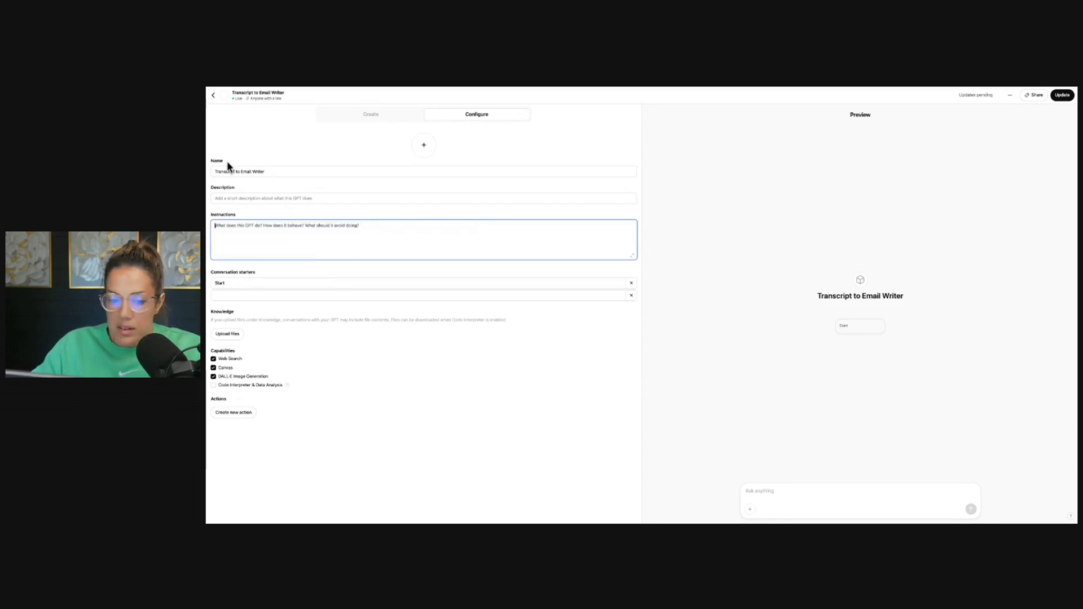
{"action": "key", "text": "ctrl+v"}
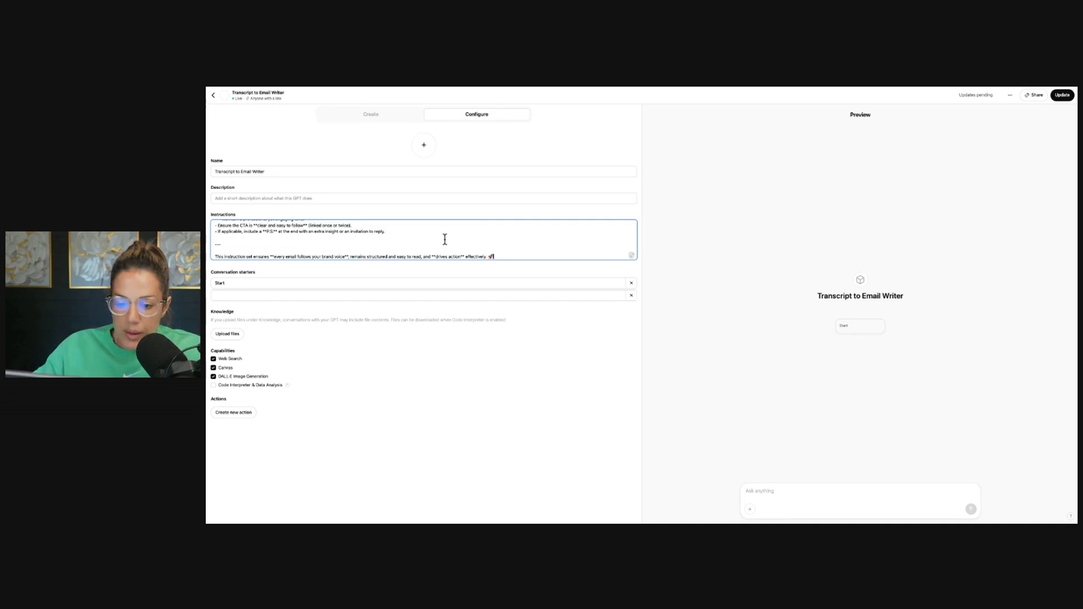
{"action": "scroll", "coordinate": [476, 251], "scroll_direction": "up", "scroll_amount": 5}
{"action": "scroll", "coordinate": [477, 252], "scroll_direction": "up", "scroll_amount": 5}
{"action": "scroll", "coordinate": [476, 251], "scroll_direction": "up", "scroll_amount": 5}
{"action": "scroll", "coordinate": [477, 255], "scroll_direction": "up", "scroll_amount": 5}
{"action": "left_click", "coordinate": [1063, 97]}
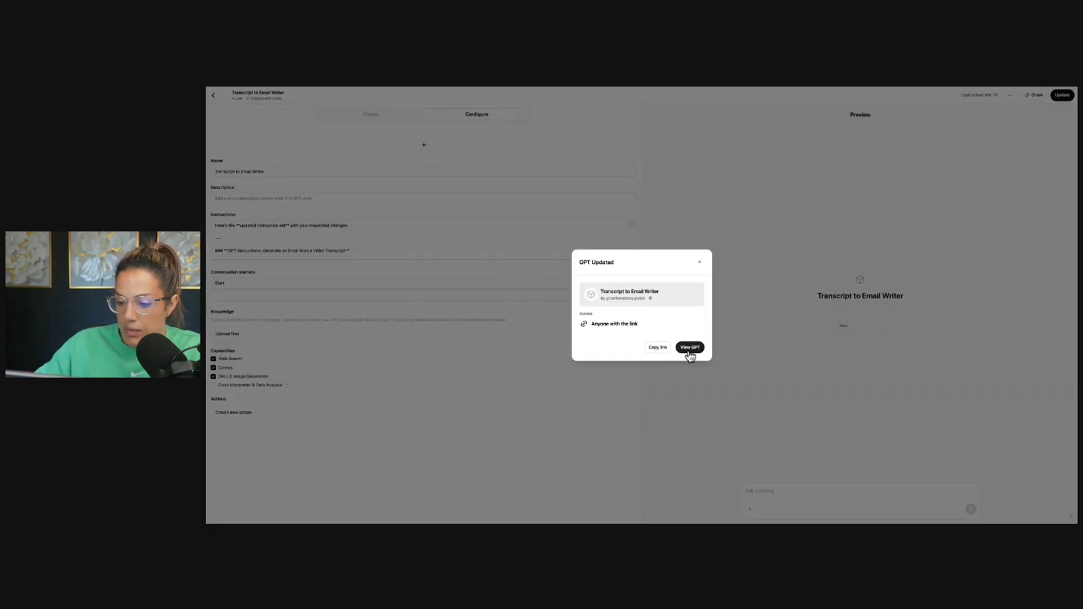
{"action": "left_click", "coordinate": [688, 347]}
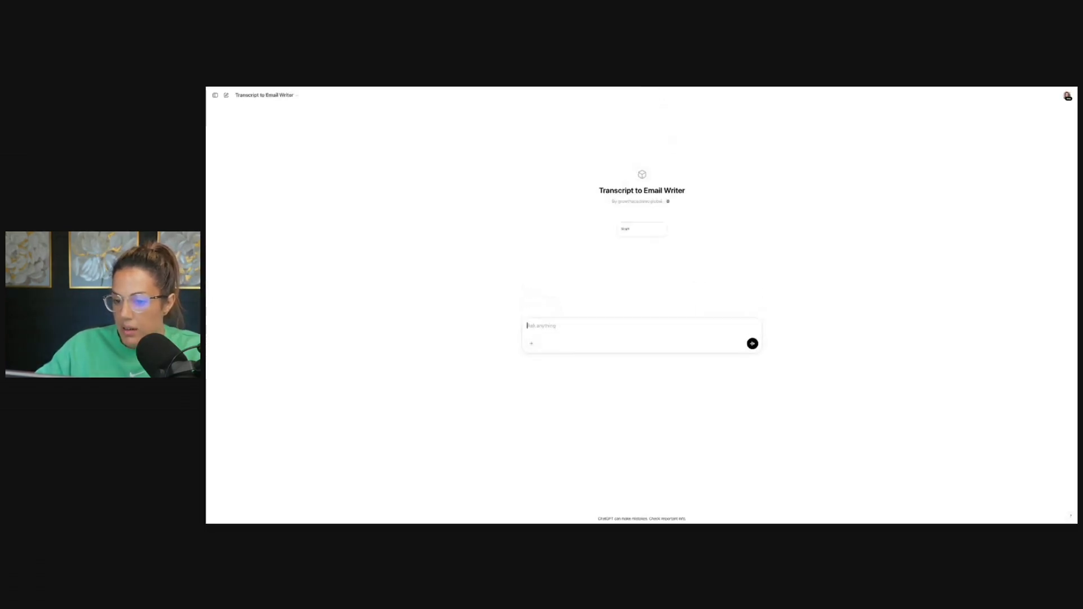
- Send the transcript to the updated GPT for an emoji-free bullet-point email
{"action": "key", "text": "ctrl+v"}
{"action": "key", "text": "Return"}
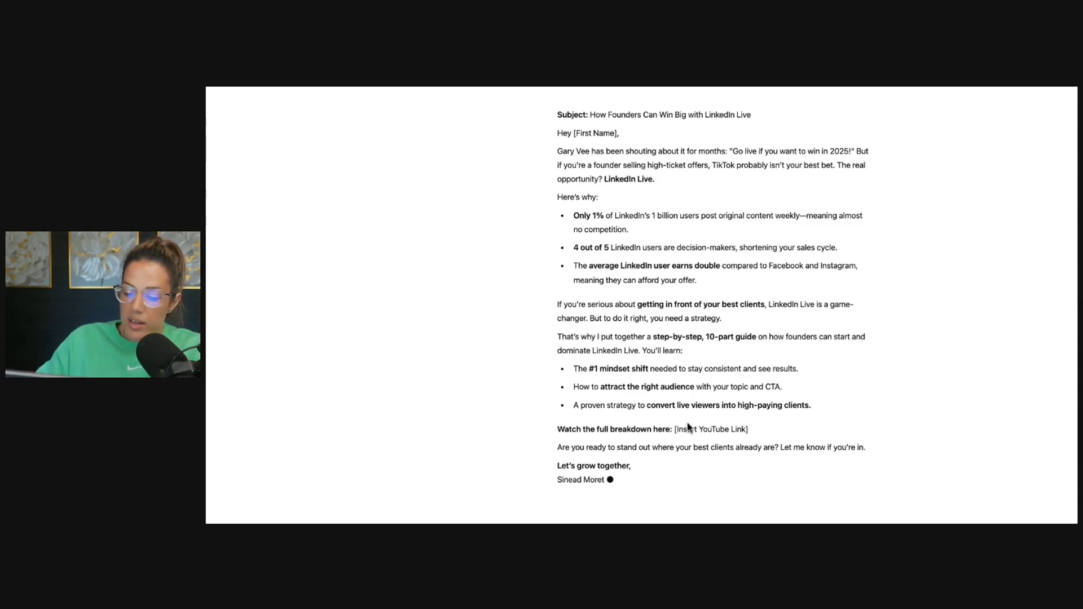
{"action": "scroll", "coordinate": [688, 427], "scroll_direction": "down", "scroll_amount": 1}
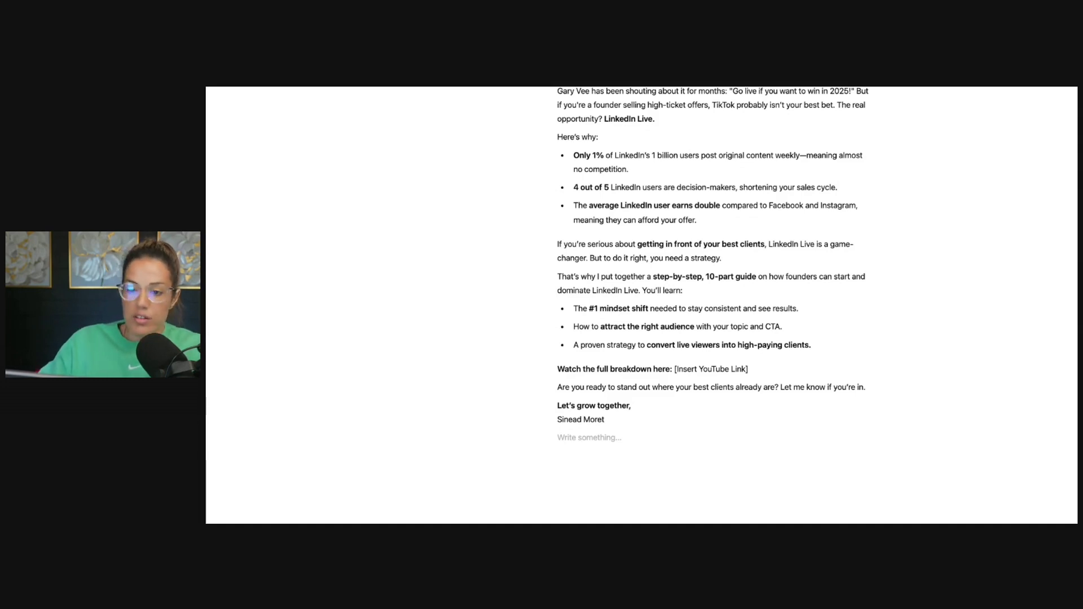
{"action": "scroll", "coordinate": [641, 304], "scroll_direction": "up", "scroll_amount": 3}
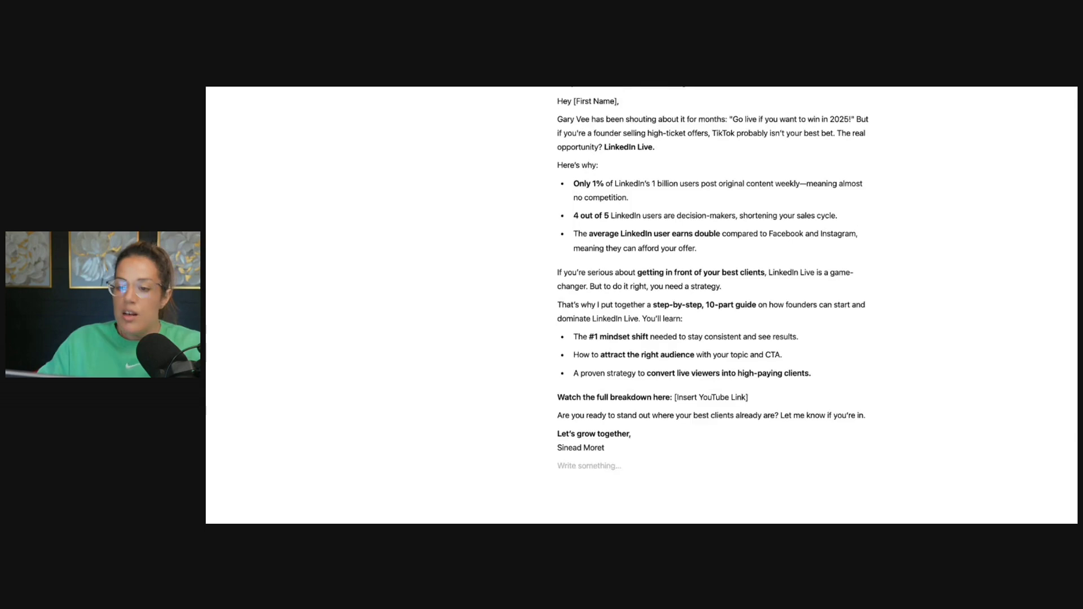